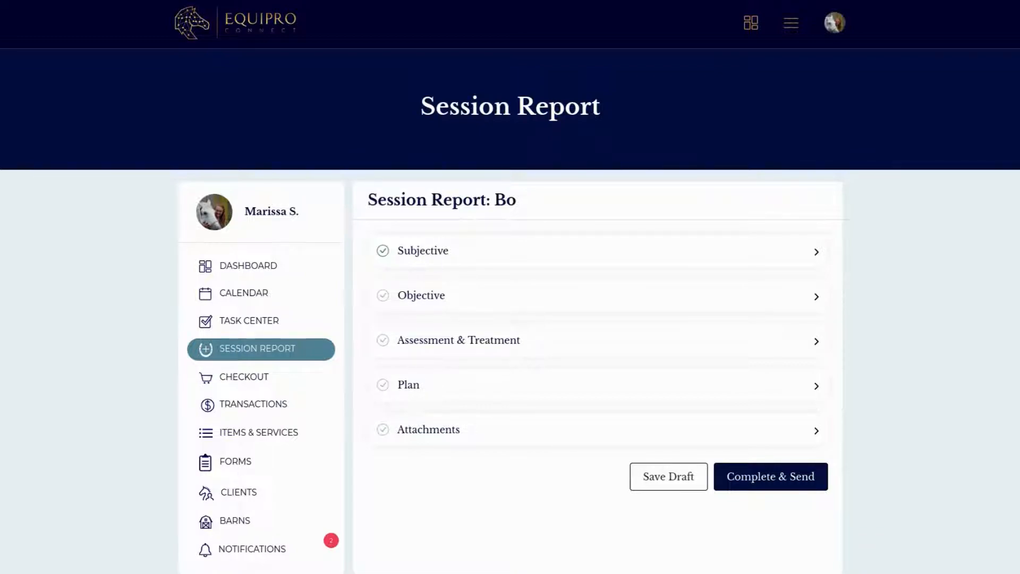
# - In Bo's Subjective section, set the pain level of the left front hoof to 4
pyautogui.click(481, 261)
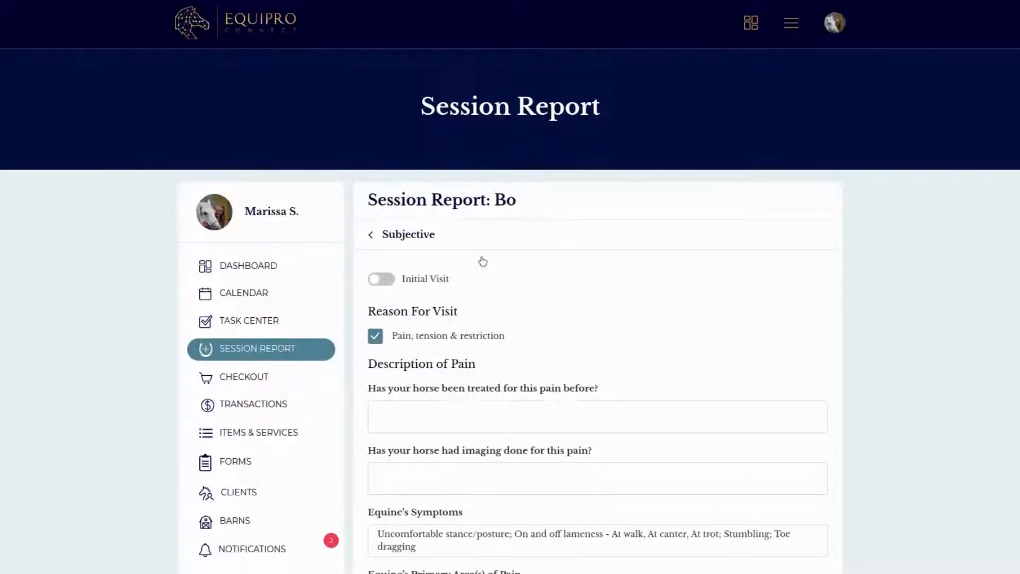
pyautogui.scroll(-3, 500, 356)
pyautogui.scroll(-1, 500, 356)
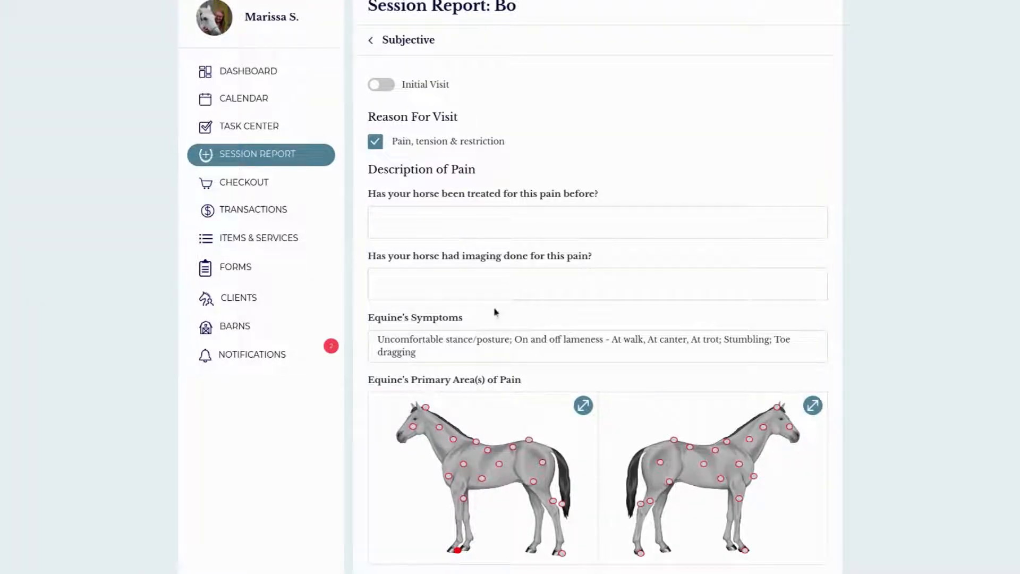
pyautogui.scroll(-2, 532, 324)
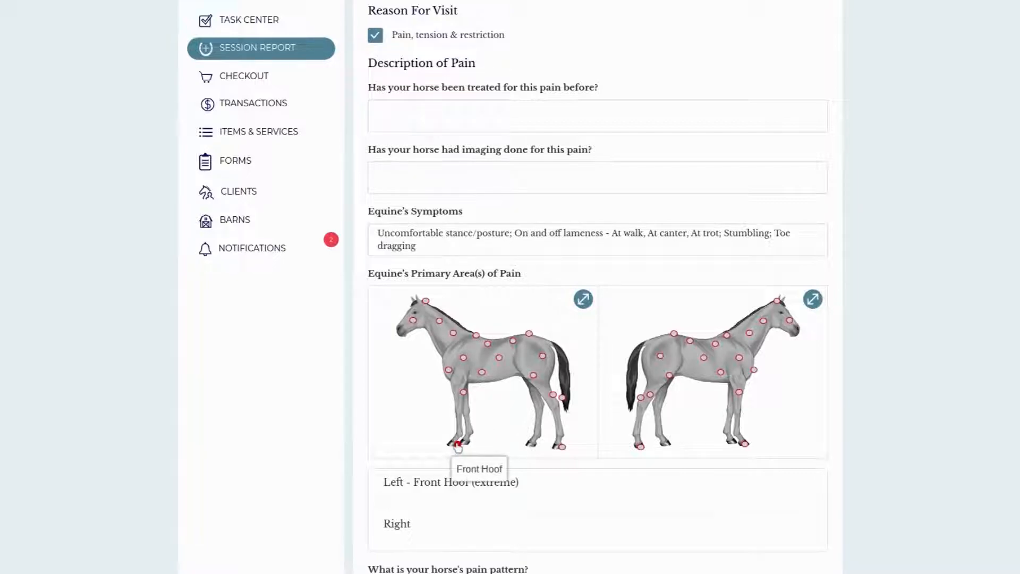
pyautogui.click(458, 445)
pyautogui.click(457, 444)
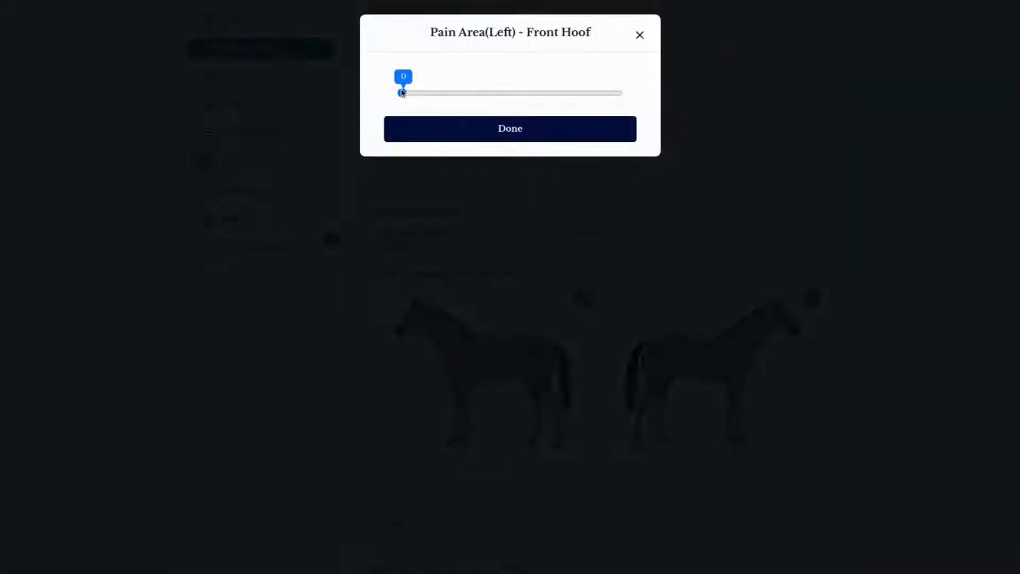
pyautogui.moveTo(402, 93); pyautogui.dragTo(579, 94)
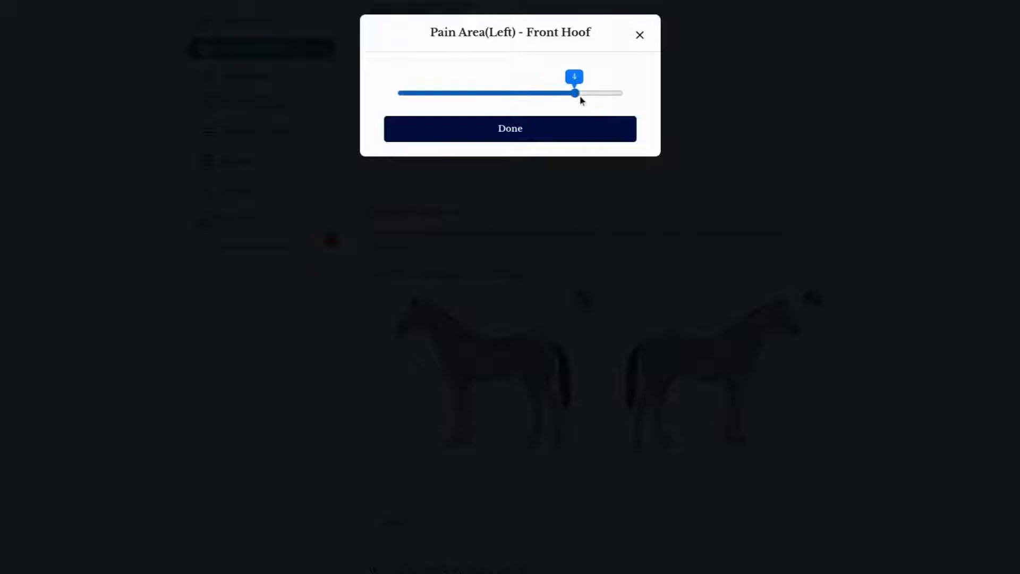
pyautogui.click(587, 140)
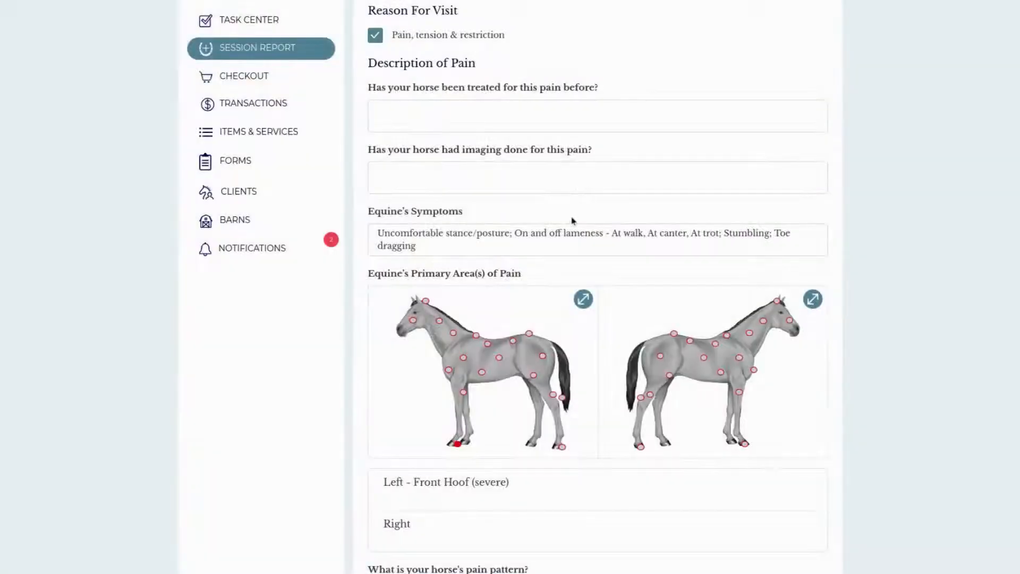
# - Review the checked equine symptoms and accept the existing selection
pyautogui.click(575, 247)
pyautogui.scroll(-6, 574, 246)
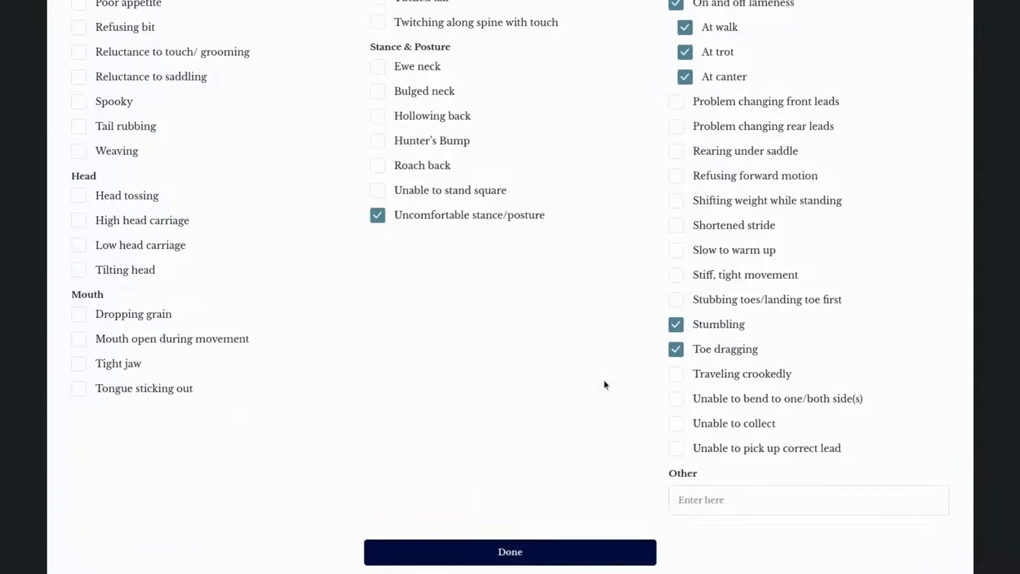
pyautogui.click(577, 550)
# - Record under Onset of Pain that the horse's pain began 2 weeks ago
pyautogui.scroll(-7, 641, 424)
pyautogui.scroll(7, 641, 424)
pyautogui.scroll(-5, 642, 423)
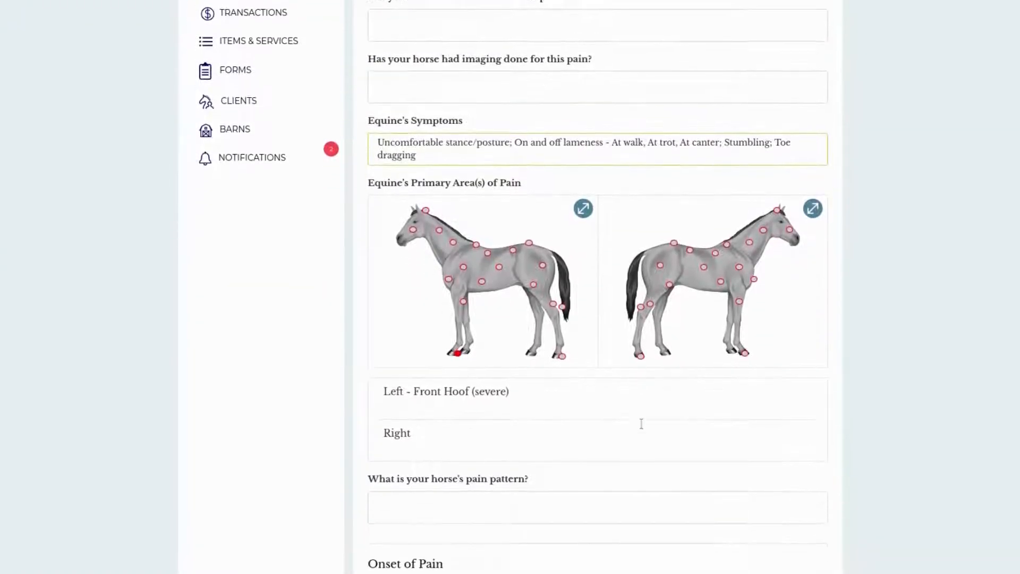
pyautogui.scroll(-4, 641, 423)
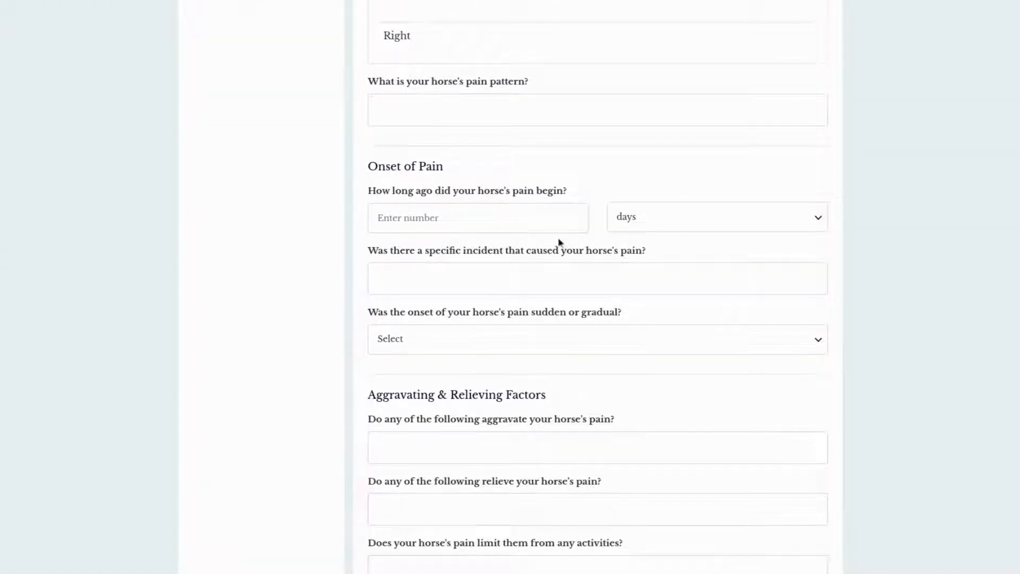
pyautogui.click(550, 229)
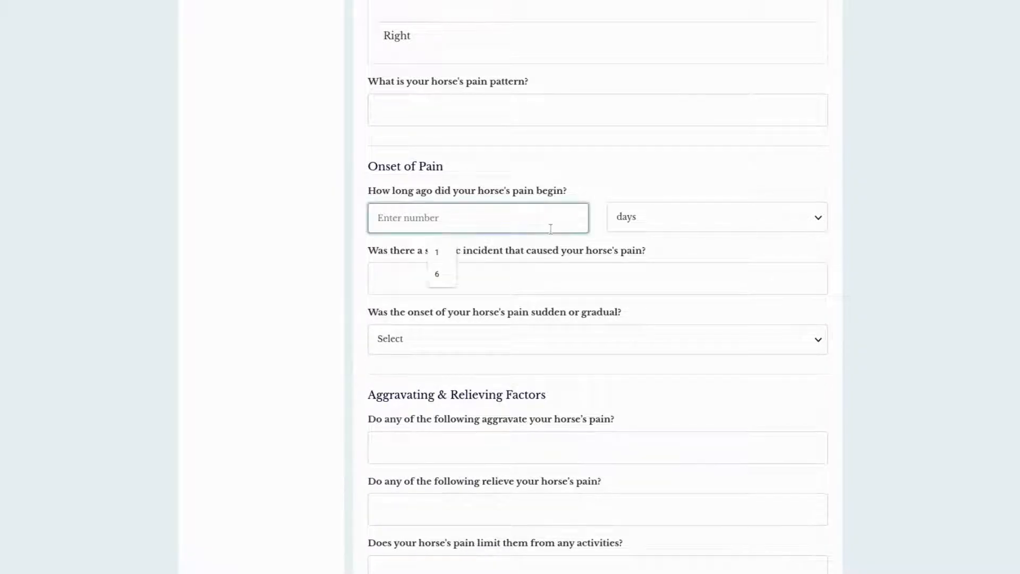
pyautogui.write('2')
pyautogui.click(696, 217)
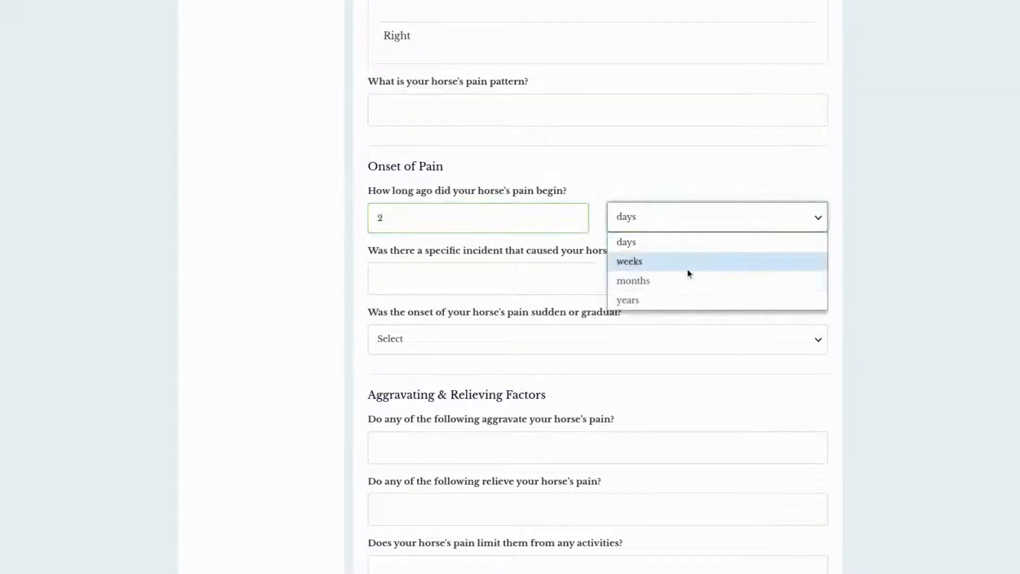
pyautogui.click(680, 264)
pyautogui.scroll(-1, 616, 308)
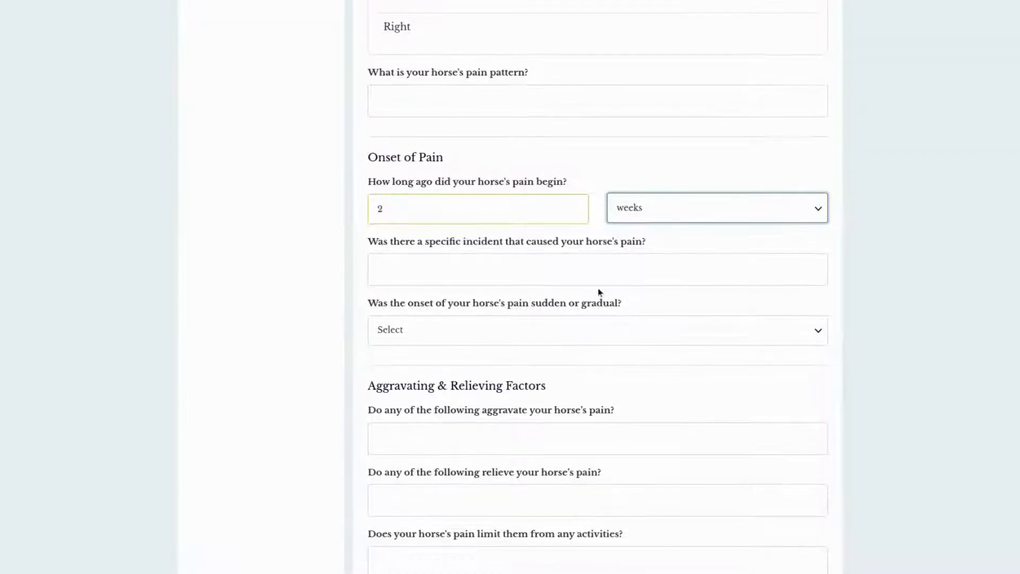
# - Record Unknown as the specific incident that caused the horse's pain
pyautogui.click(567, 264)
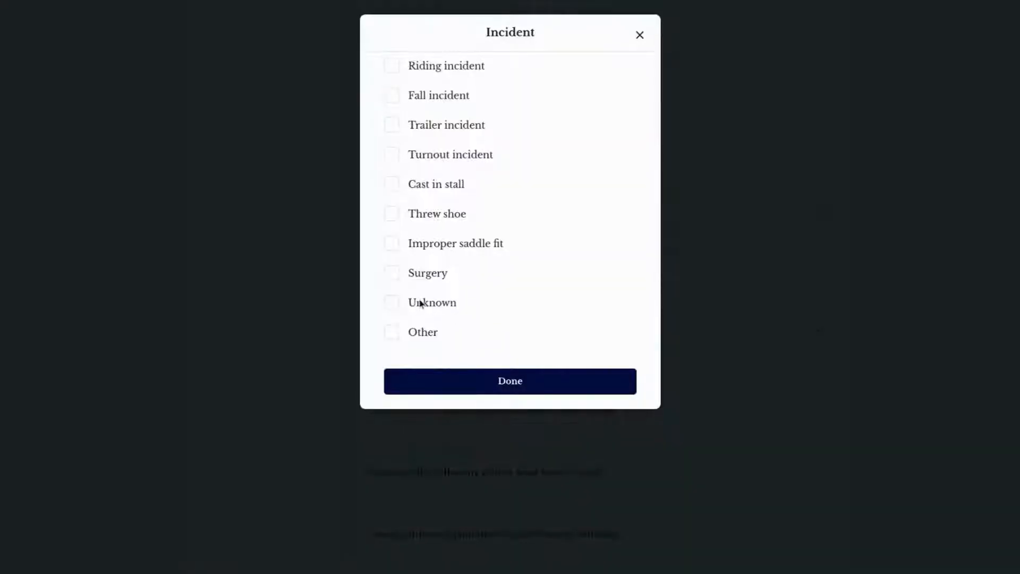
pyautogui.click(392, 302)
pyautogui.click(432, 380)
# - Look over the remaining Subjective questions and the additional comments field, and continue to the Objective section
pyautogui.scroll(-1, 460, 405)
pyautogui.scroll(-5, 460, 404)
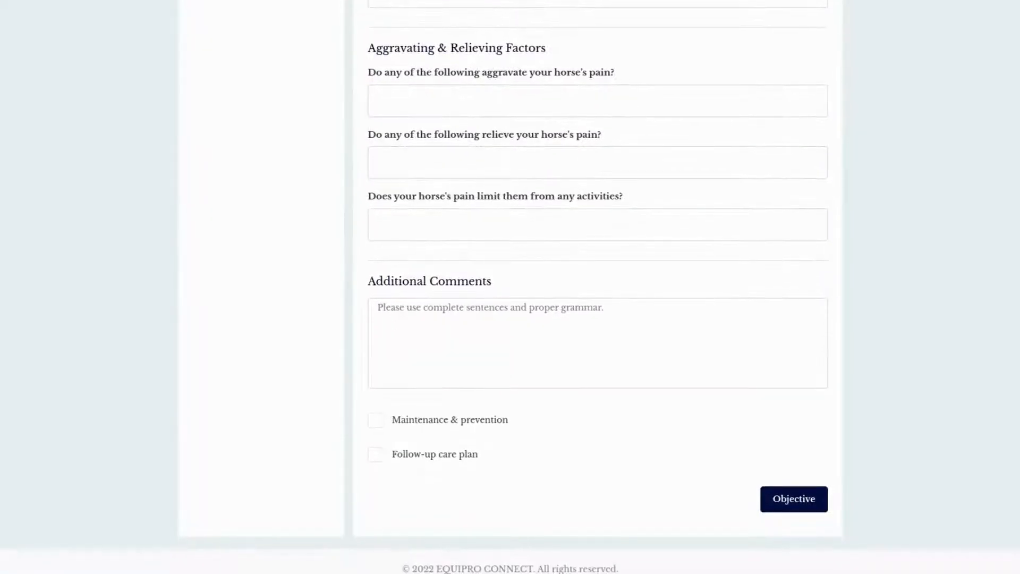
pyautogui.scroll(15, 750, 250)
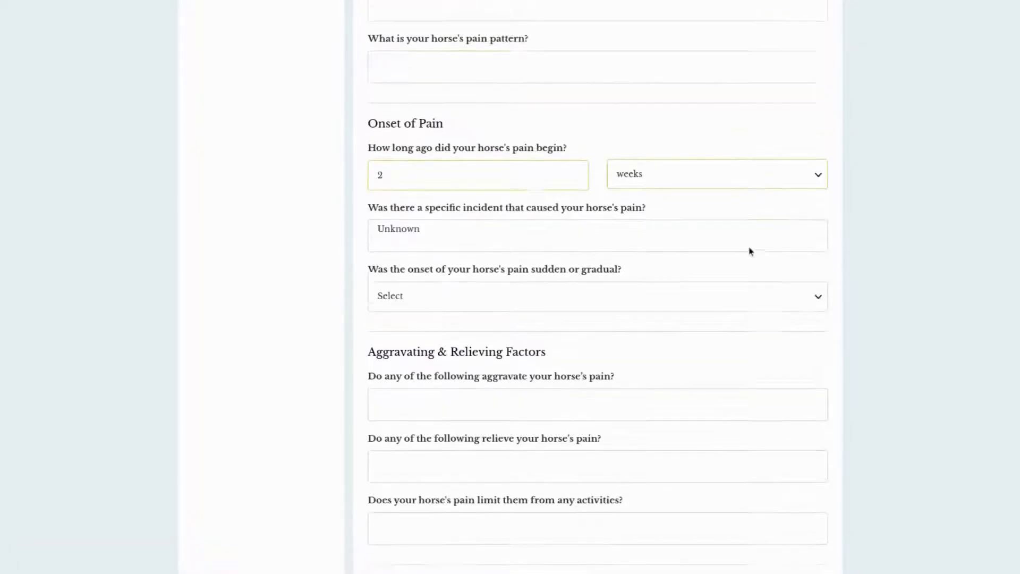
pyautogui.scroll(-15, 749, 251)
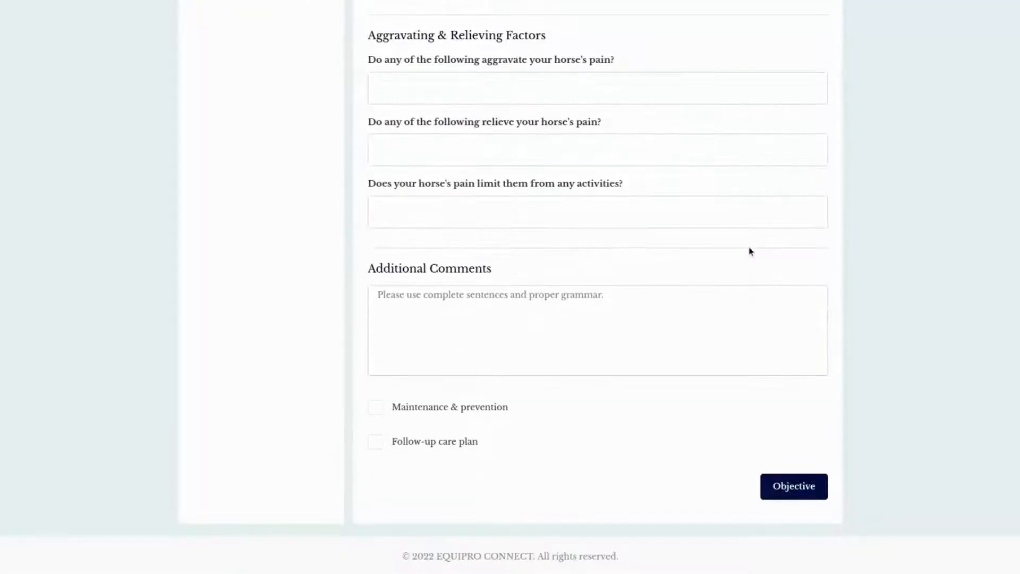
pyautogui.click(550, 325)
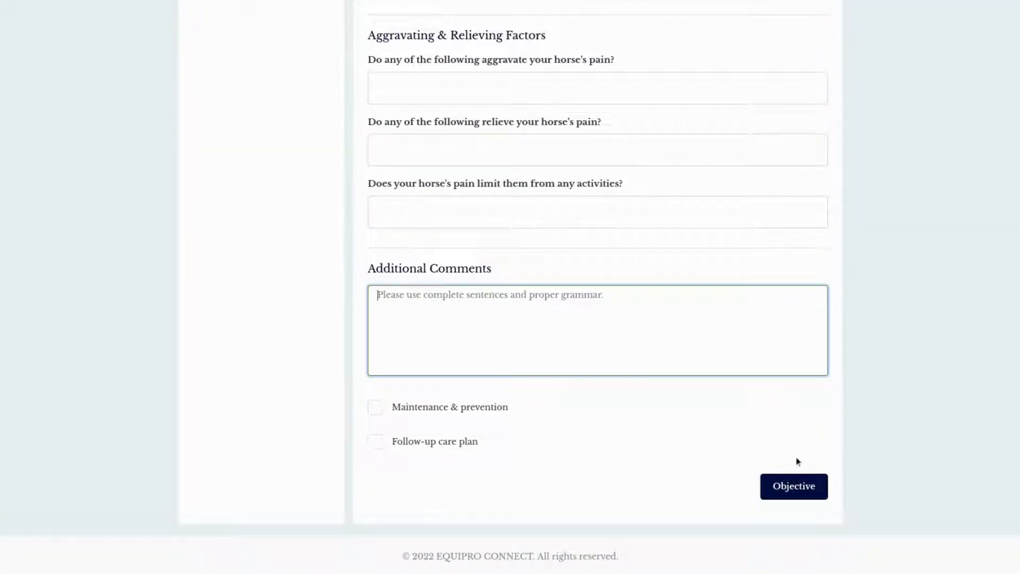
pyautogui.click(805, 494)
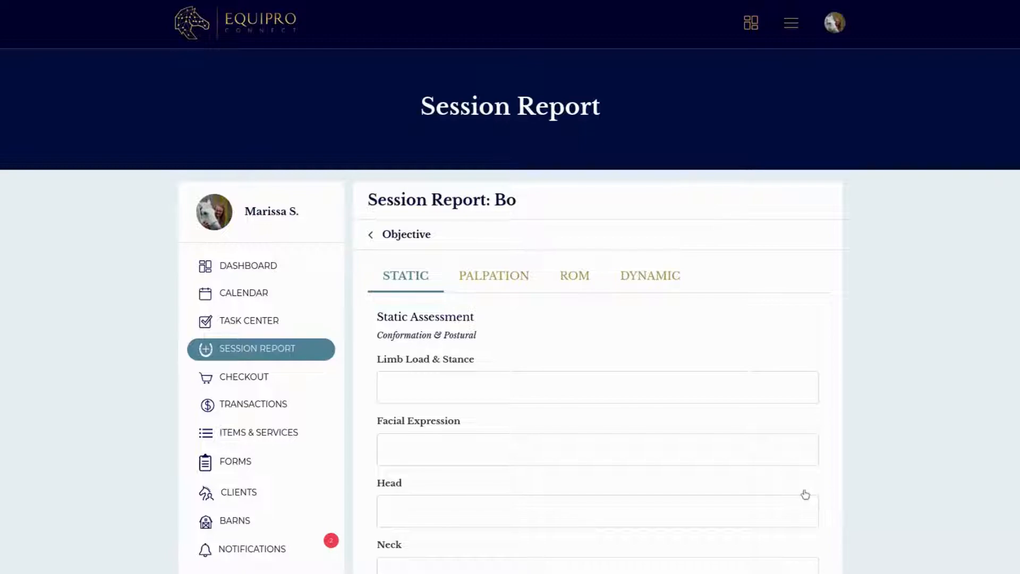
# - In the static assessment of the hooves, record front bilateral center sulcus thrush and hind right hoof flare
pyautogui.scroll(-5, 733, 499)
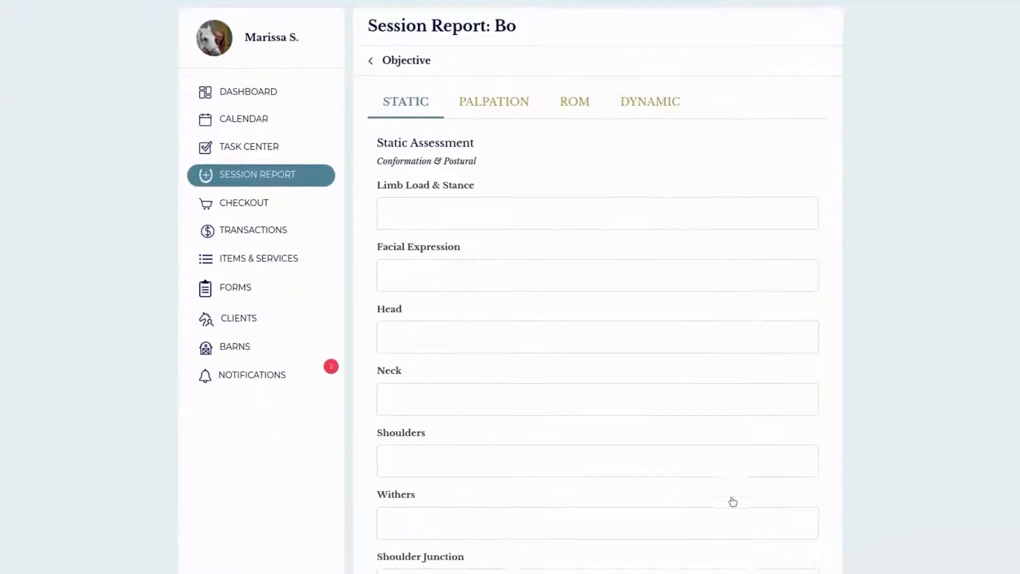
pyautogui.scroll(-9, 733, 502)
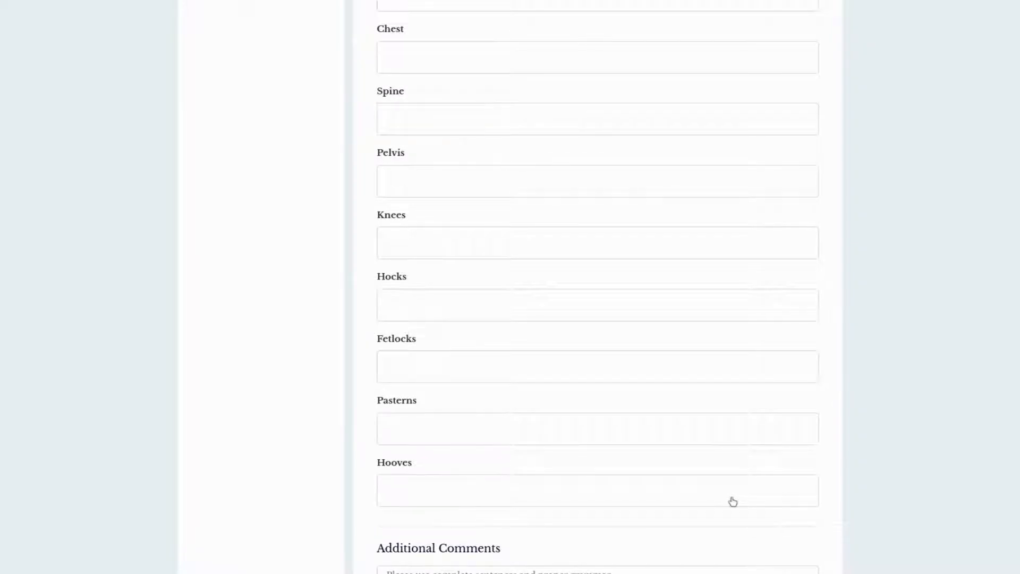
pyautogui.click(733, 501)
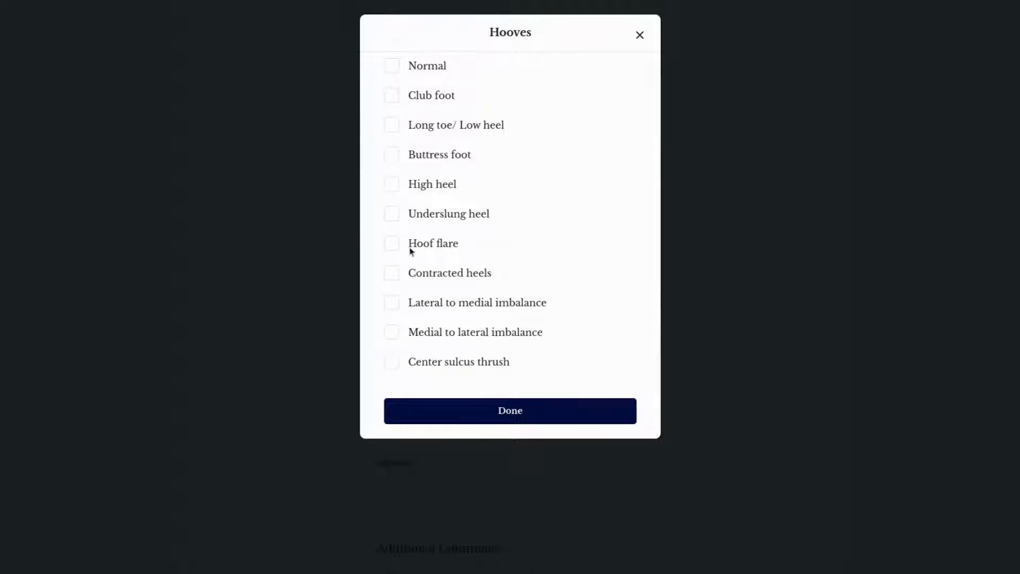
pyautogui.click(391, 363)
pyautogui.click(399, 418)
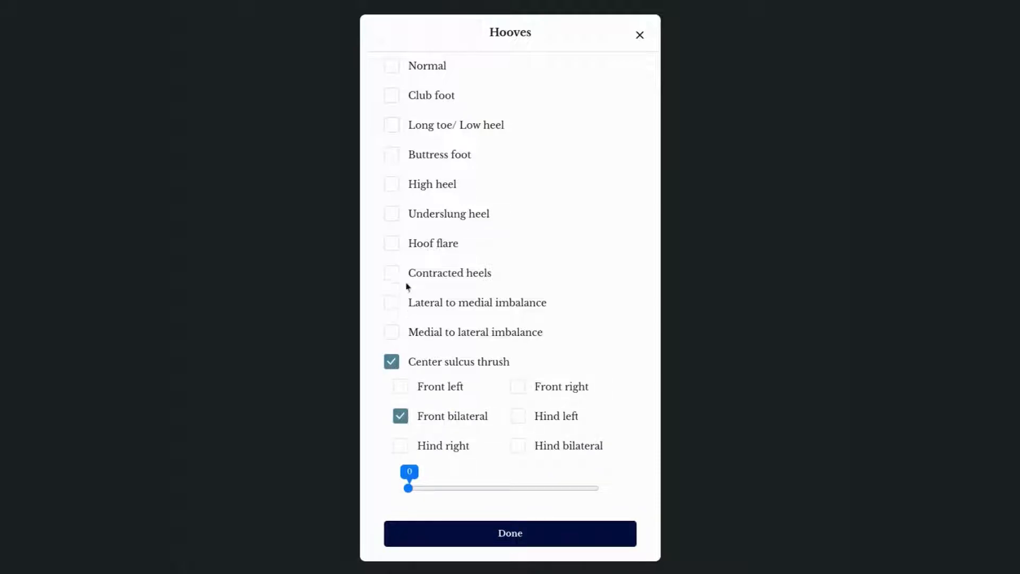
pyautogui.click(395, 240)
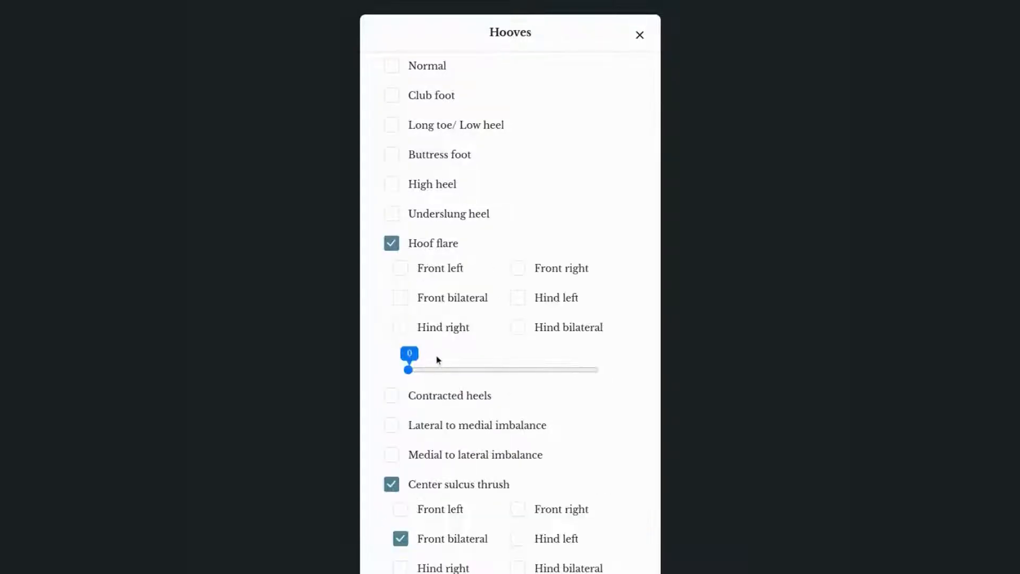
pyautogui.click(405, 327)
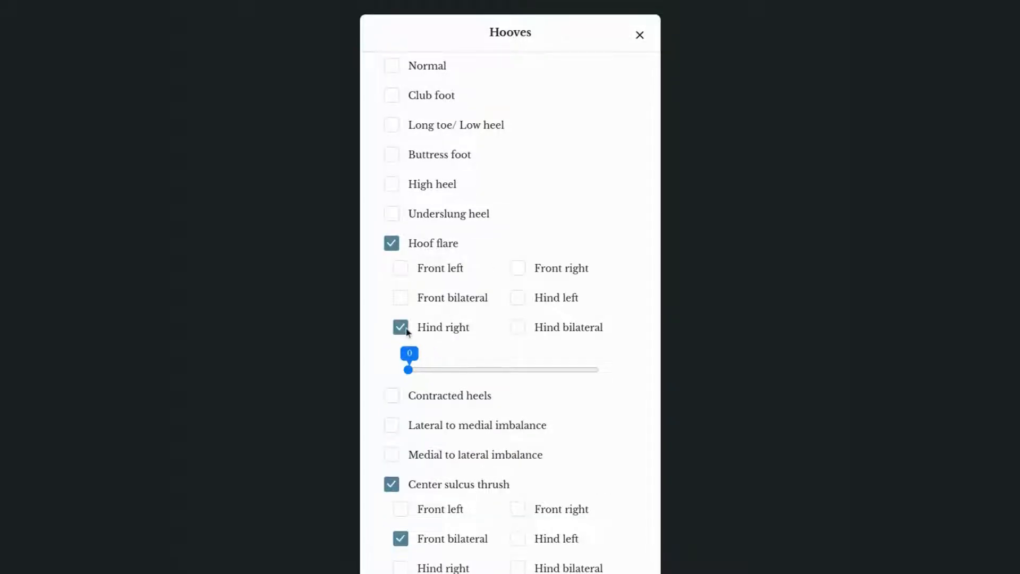
# - Add front bilateral long toe/low heel to the hoof findings and set its severity slightly below midscale
pyautogui.click(394, 125)
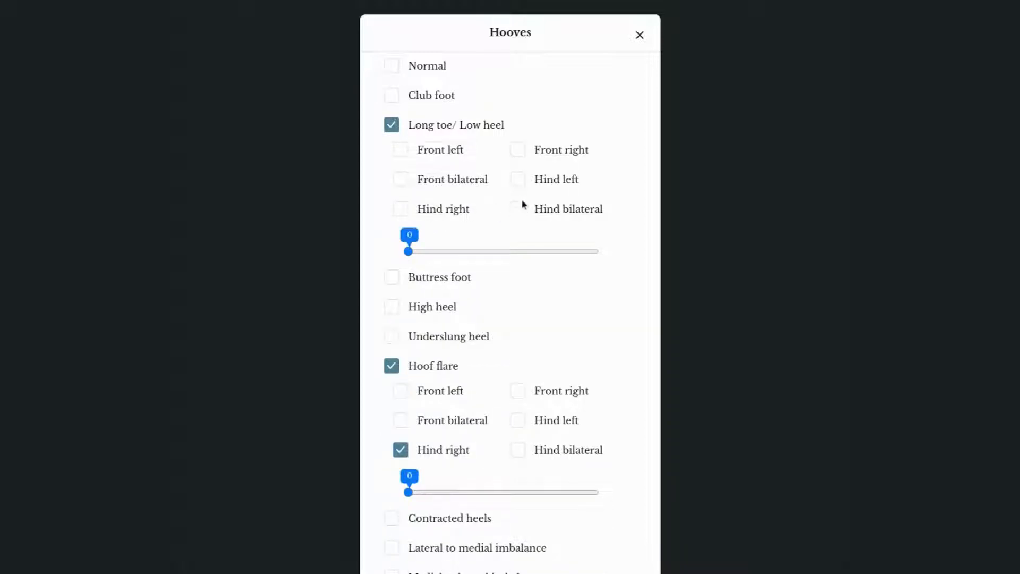
pyautogui.click(403, 179)
pyautogui.moveTo(408, 252); pyautogui.dragTo(481, 254)
# - Set the severity of the center sulcus thrush to 5 and save the hoof findings
pyautogui.scroll(-4, 469, 318)
pyautogui.scroll(-1, 470, 361)
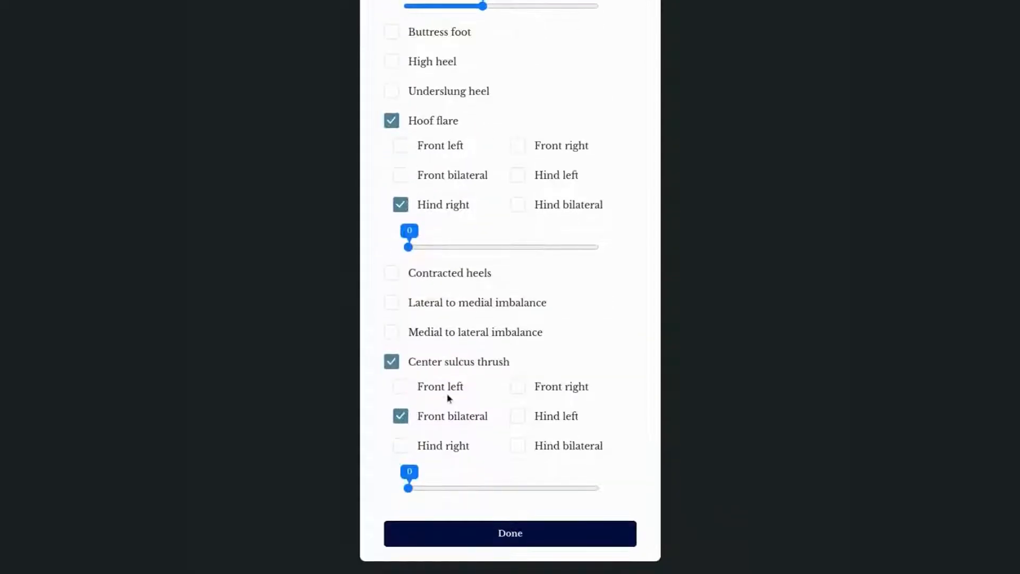
pyautogui.moveTo(408, 487); pyautogui.dragTo(624, 500)
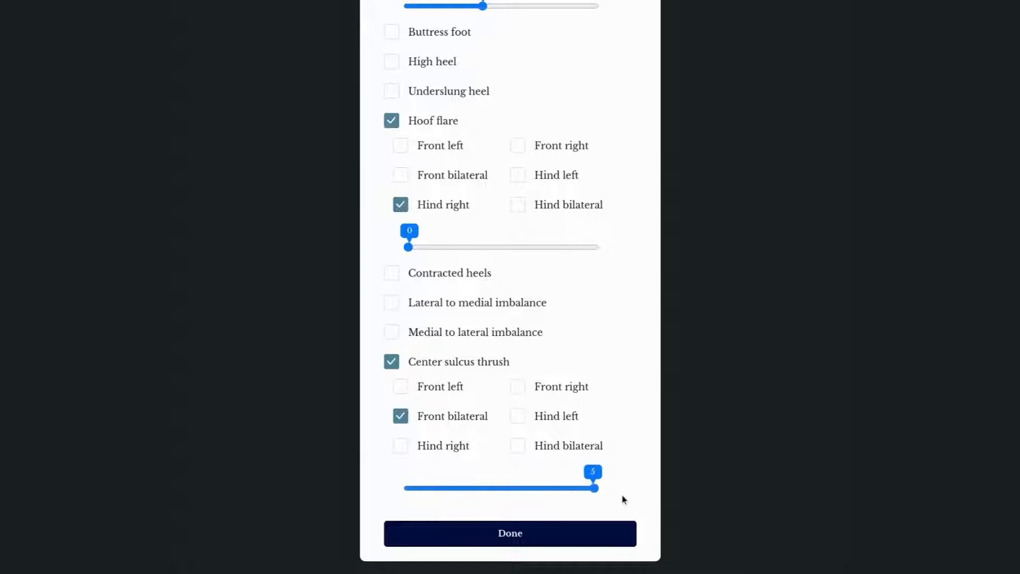
pyautogui.click(592, 537)
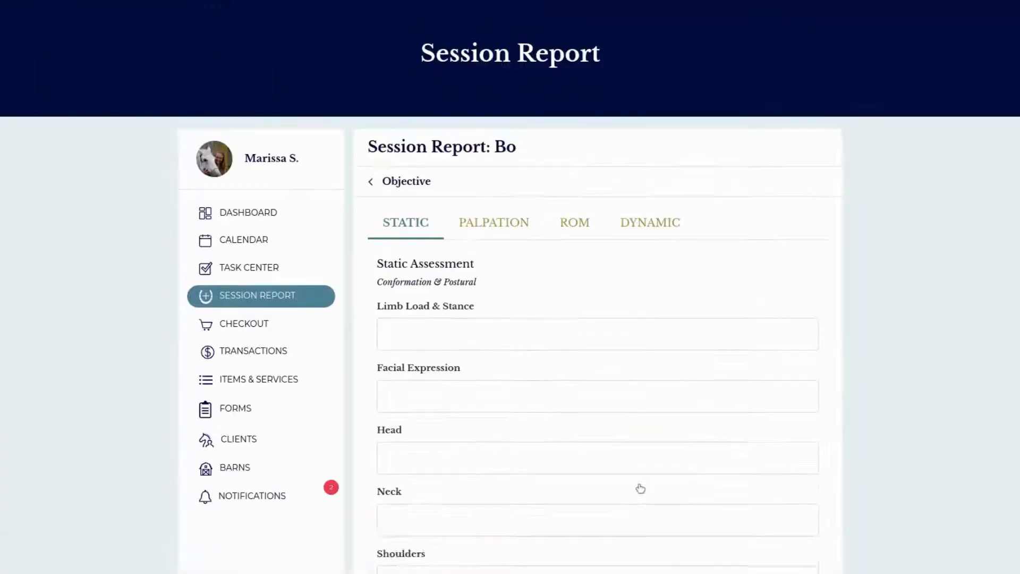
# - Look through the Palpation diagram and the ROM assessment of the Objective section
pyautogui.click(501, 285)
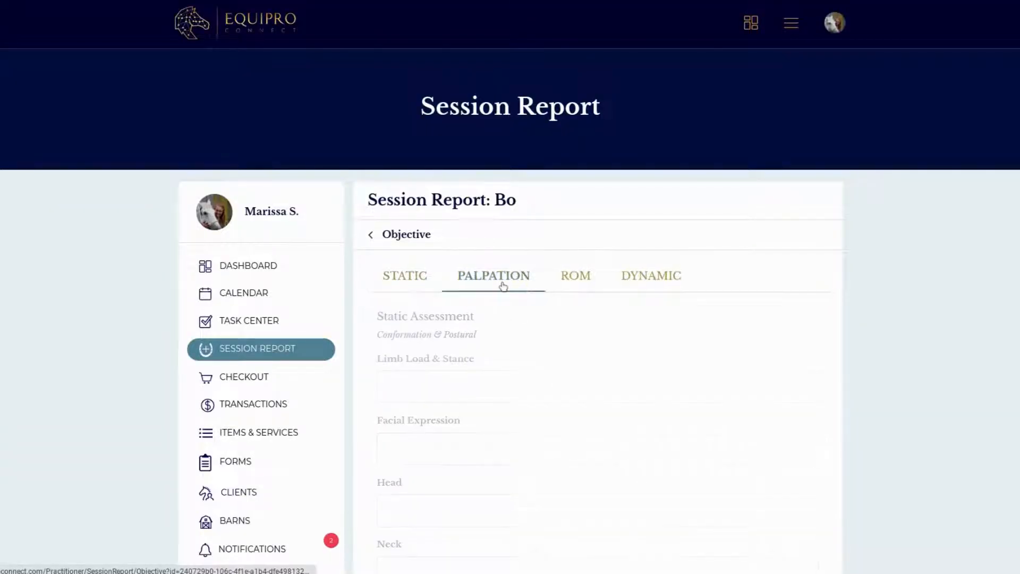
pyautogui.scroll(-4, 547, 351)
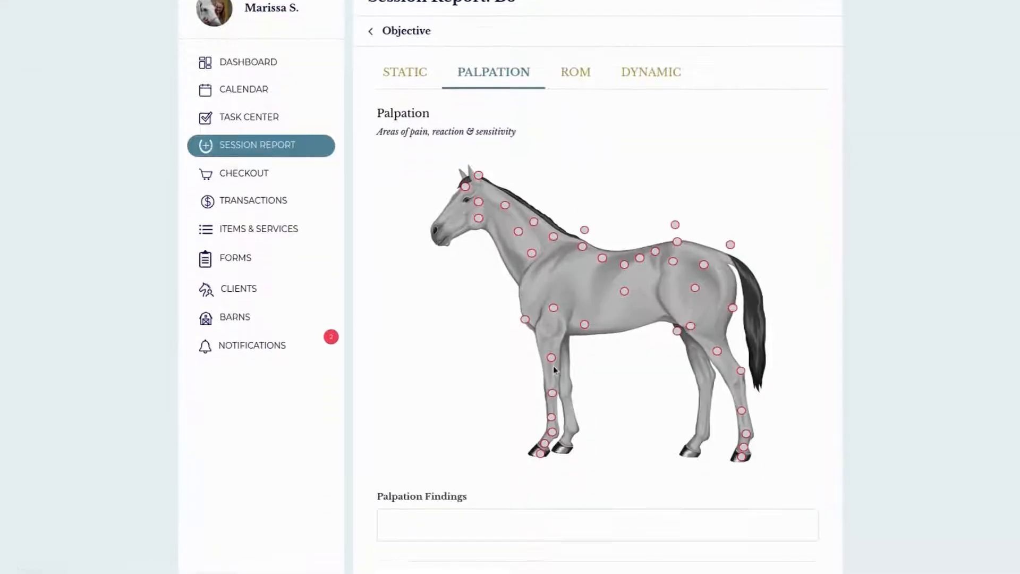
pyautogui.scroll(1, 553, 366)
pyautogui.scroll(1, 553, 370)
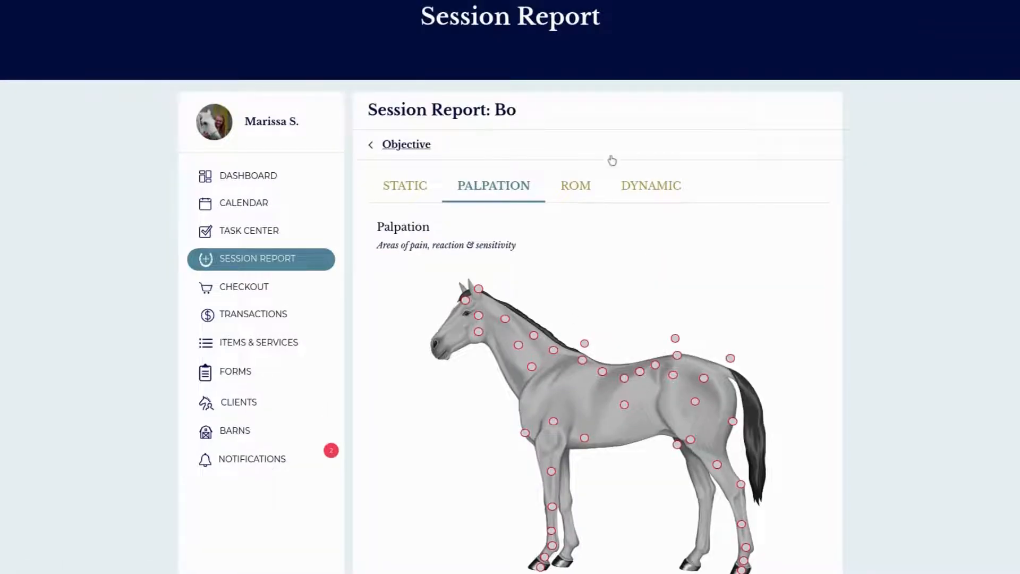
pyautogui.click(573, 200)
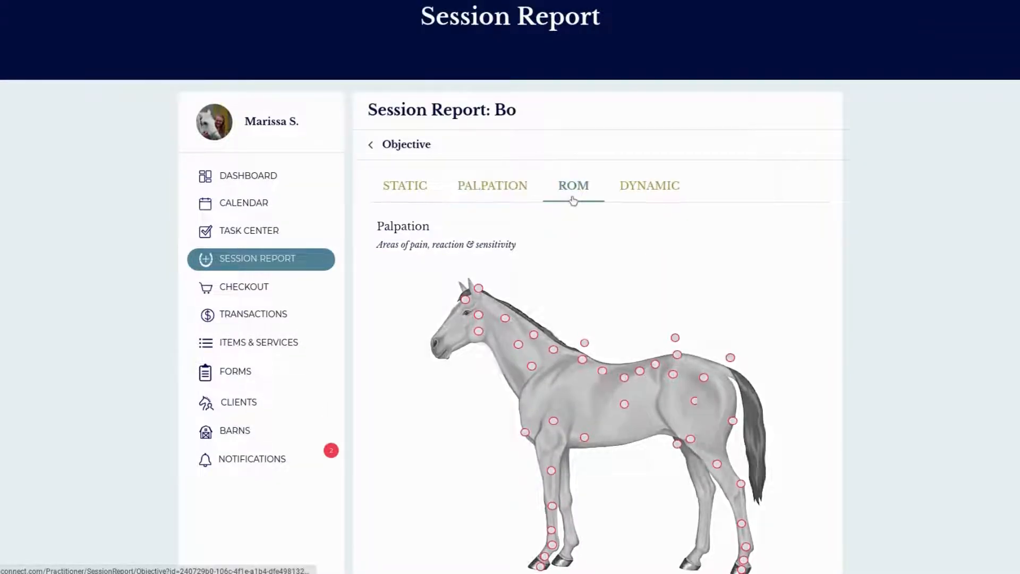
# - In the dynamic assessment, record front left stumbling with severity 5 as the gait finding
pyautogui.click(649, 186)
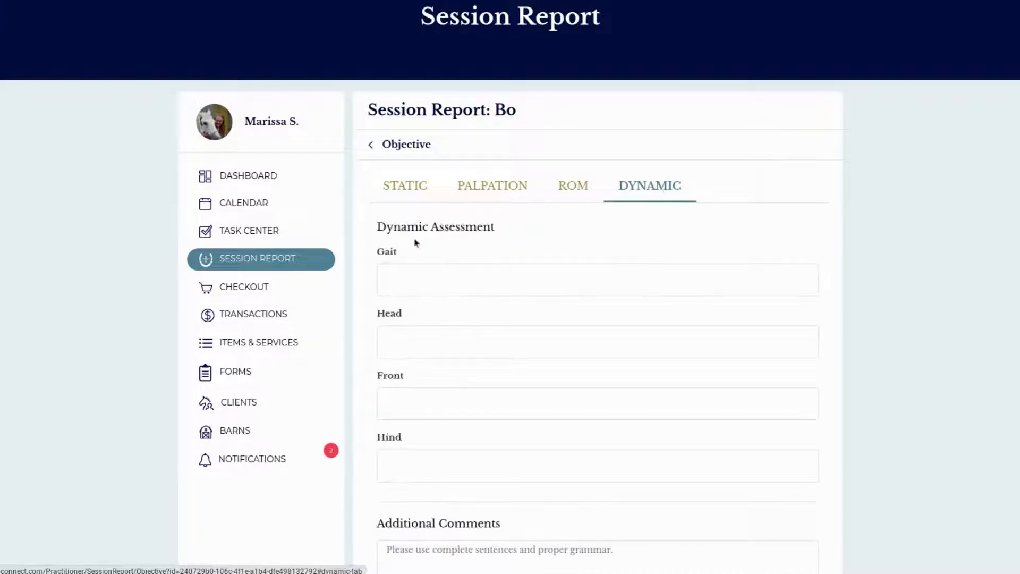
pyautogui.click(401, 282)
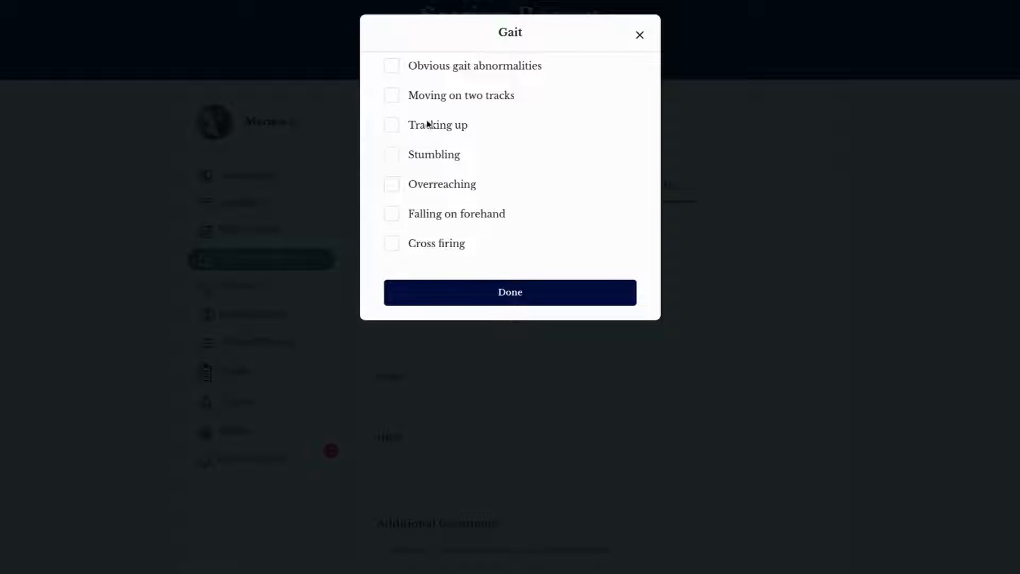
pyautogui.click(390, 156)
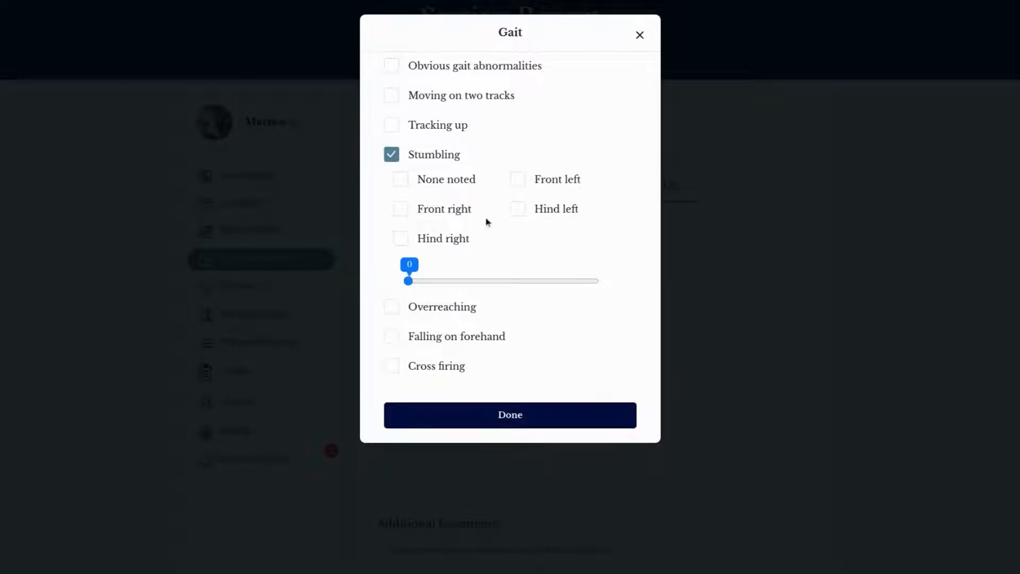
pyautogui.click(525, 182)
pyautogui.moveTo(409, 281); pyautogui.dragTo(624, 275)
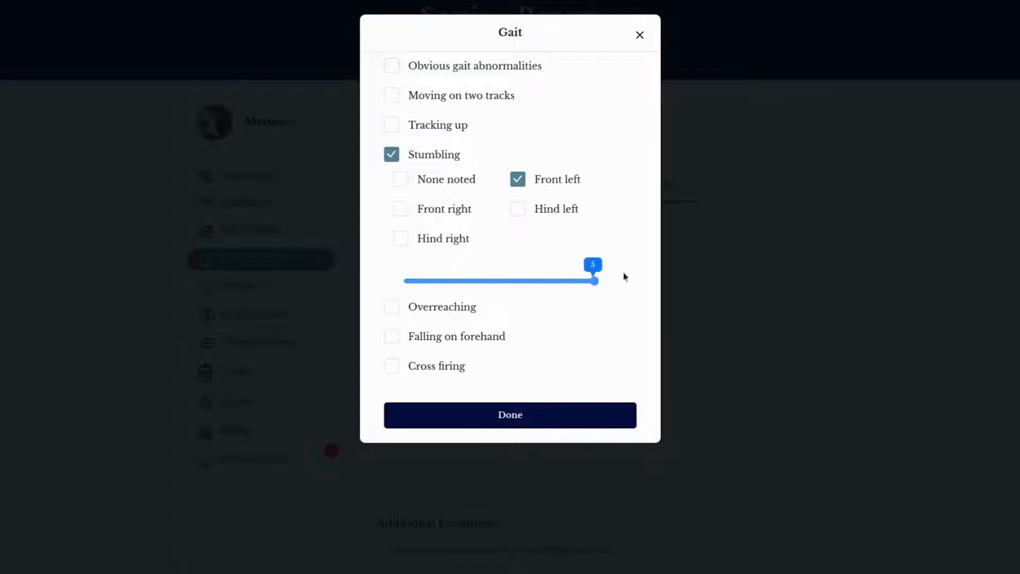
pyautogui.click(597, 423)
# - Continue to Assessment & Treatment and look through the skeletal and muscular diagrams and their body regions
pyautogui.scroll(-3, 605, 426)
pyautogui.click(616, 433)
pyautogui.scroll(1, 611, 372)
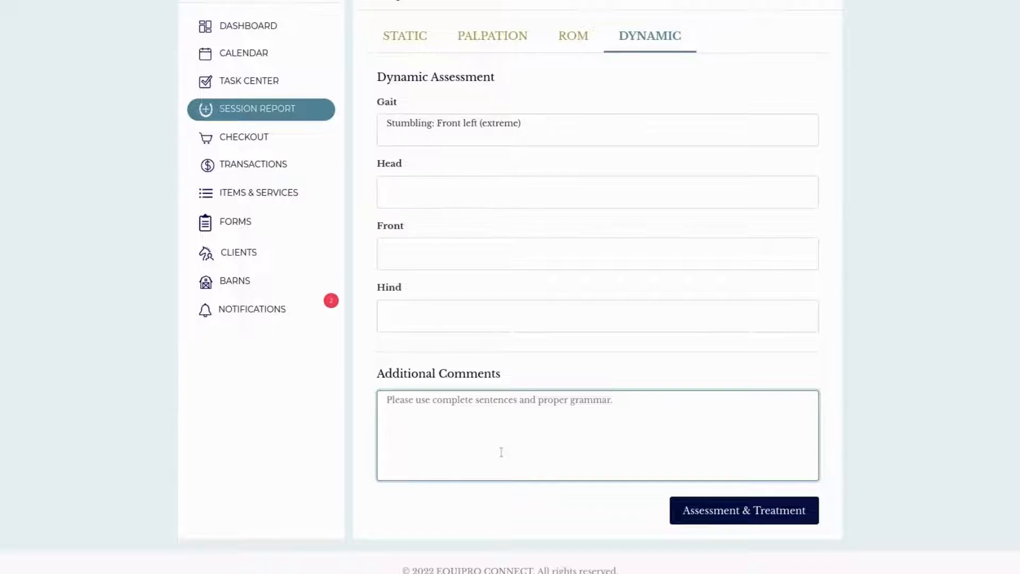
pyautogui.click(711, 511)
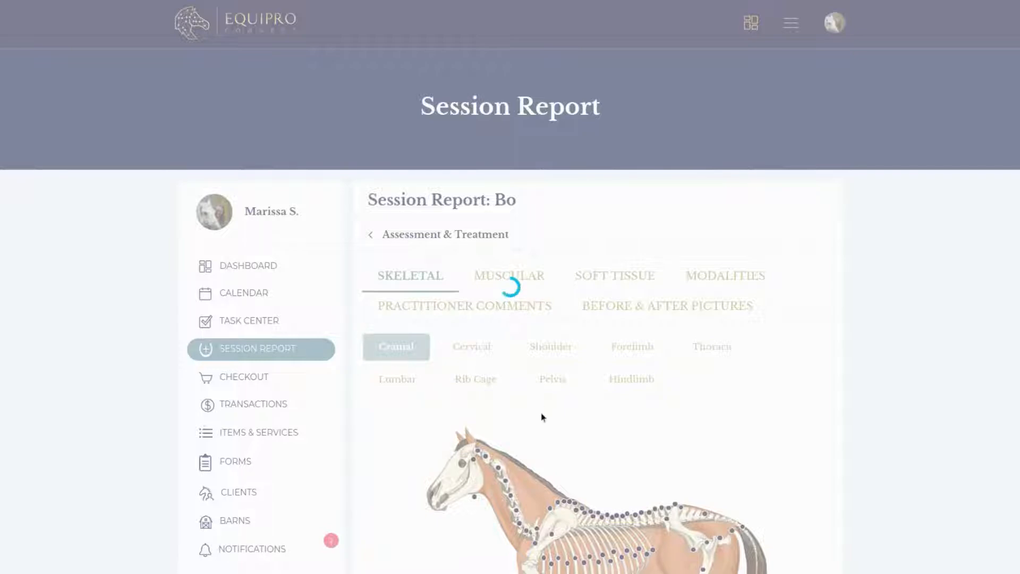
pyautogui.scroll(-1, 553, 437)
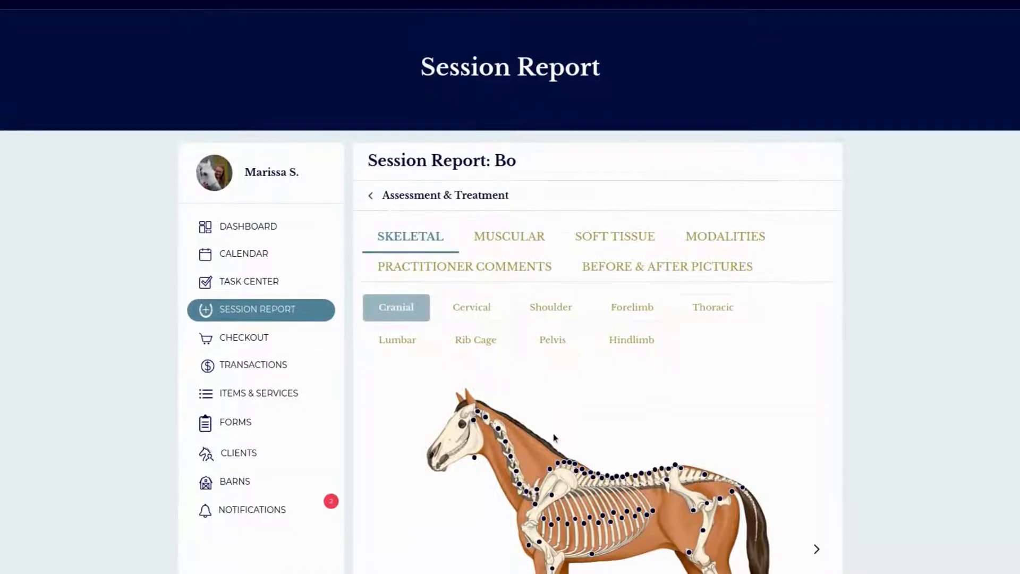
pyautogui.click(501, 306)
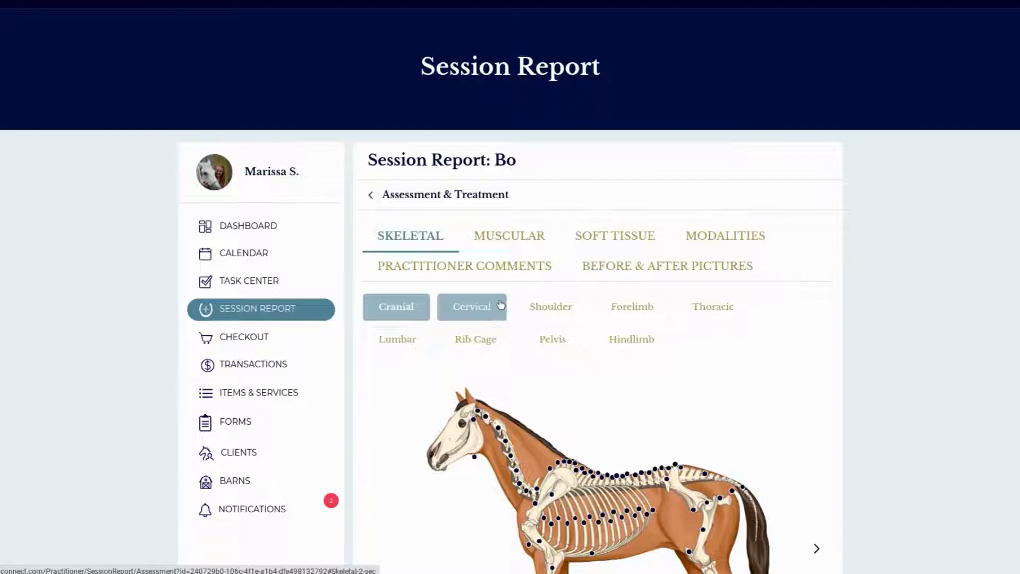
pyautogui.click(522, 237)
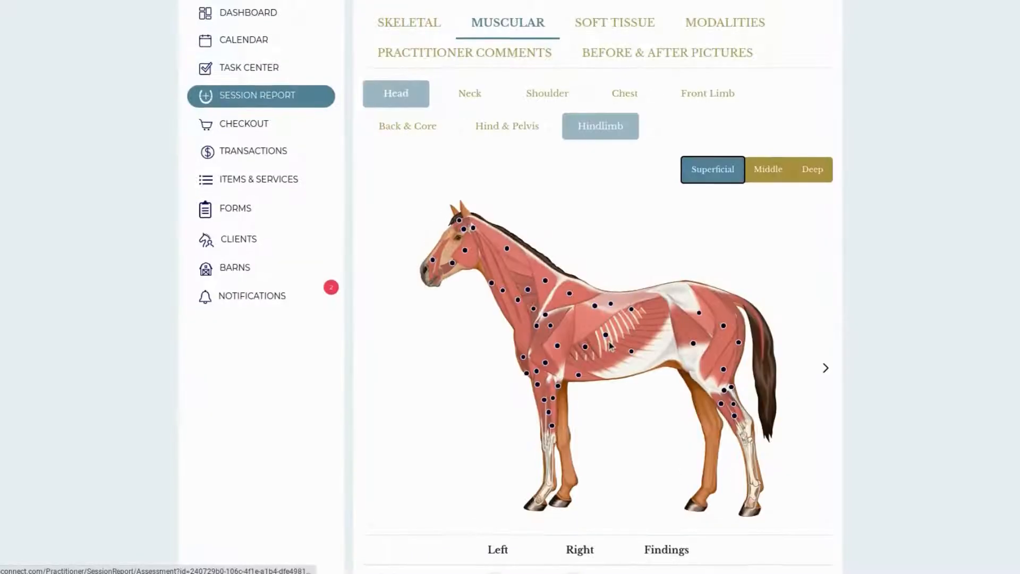
pyautogui.click(636, 136)
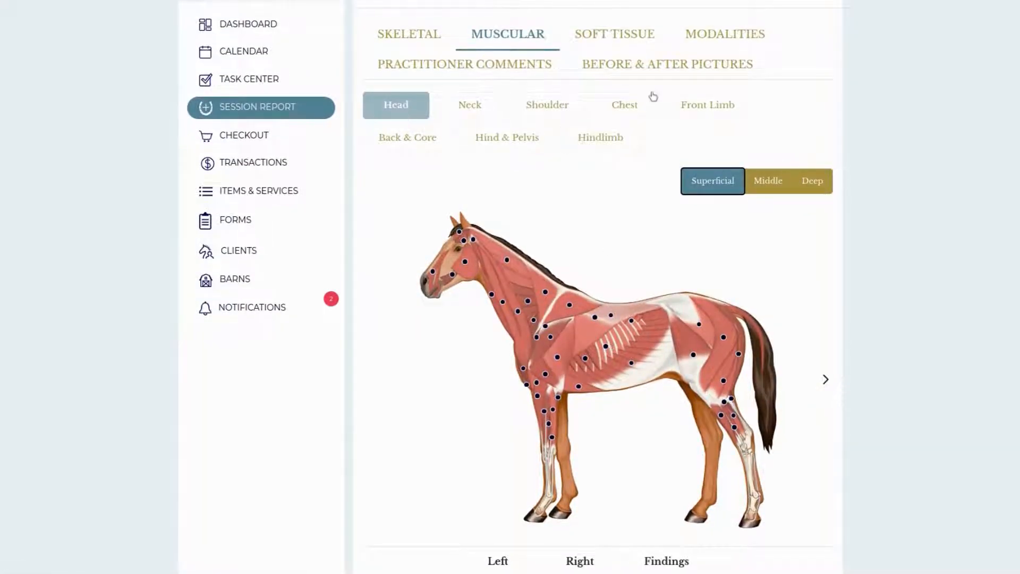
# - In the soft tissue assessment, record the tone of the left lateral chest as Tight
pyautogui.click(612, 35)
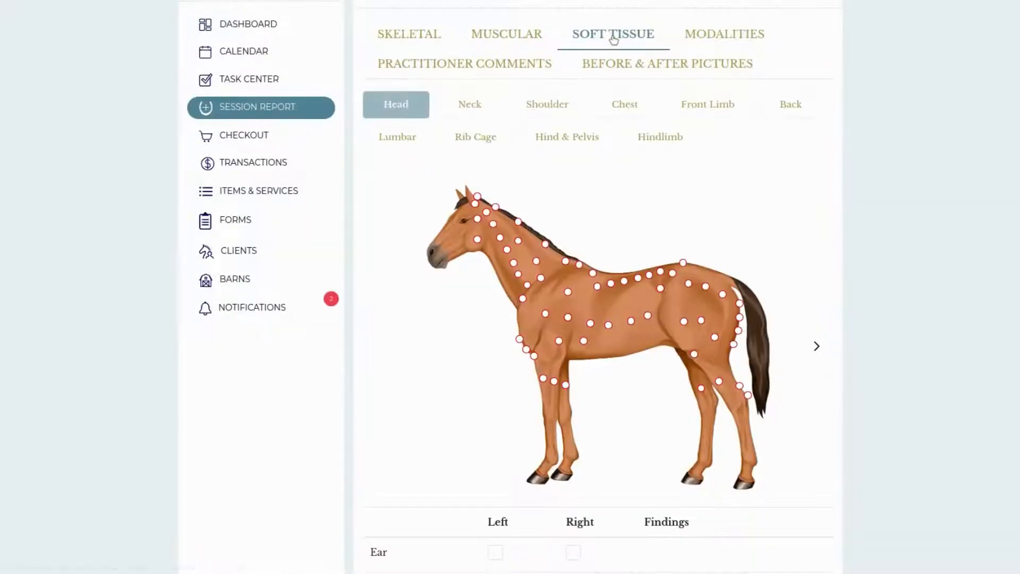
pyautogui.scroll(-3, 615, 337)
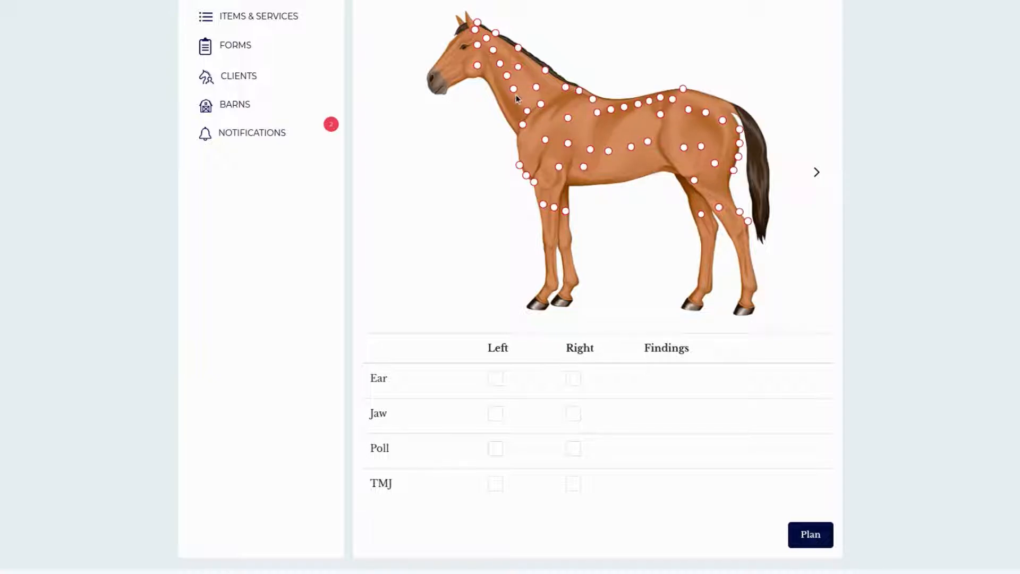
pyautogui.click(526, 177)
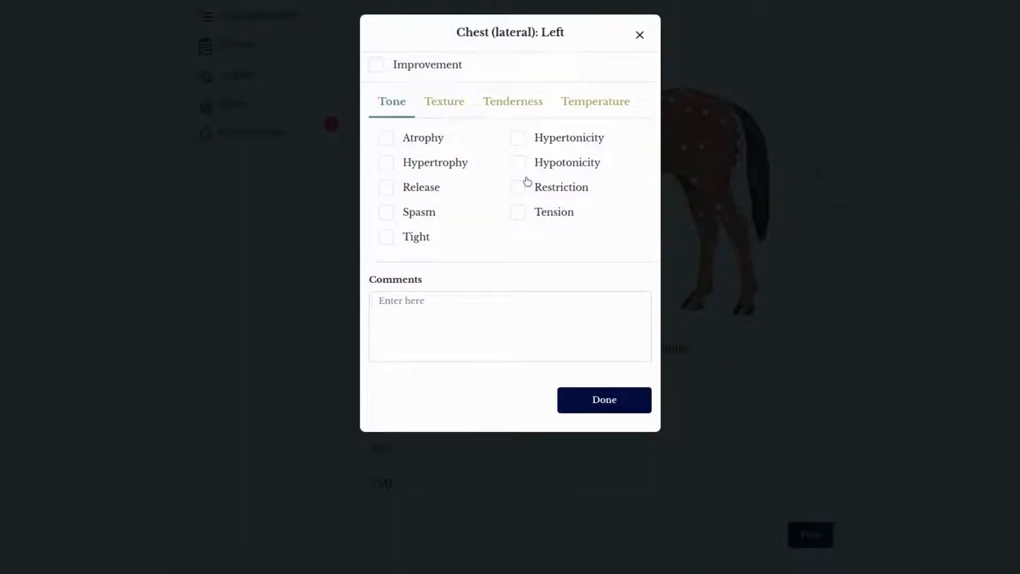
pyautogui.click(389, 235)
pyautogui.click(610, 400)
pyautogui.scroll(3, 808, 310)
pyautogui.scroll(-3, 806, 310)
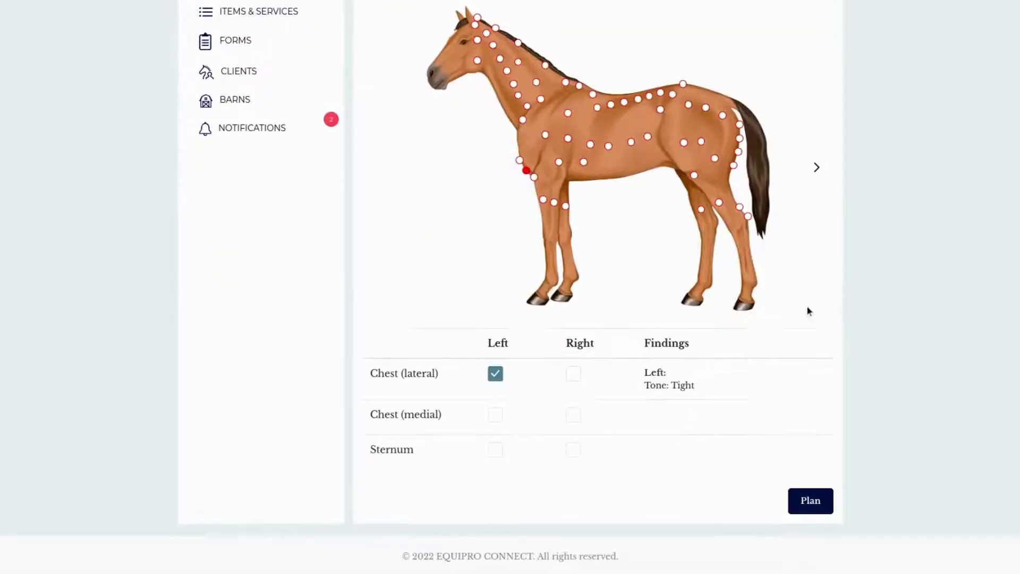
# - Examine the tone, temperature and tenderness options for the left stifle in the soft tissue assessment, without recording a finding
pyautogui.click(694, 176)
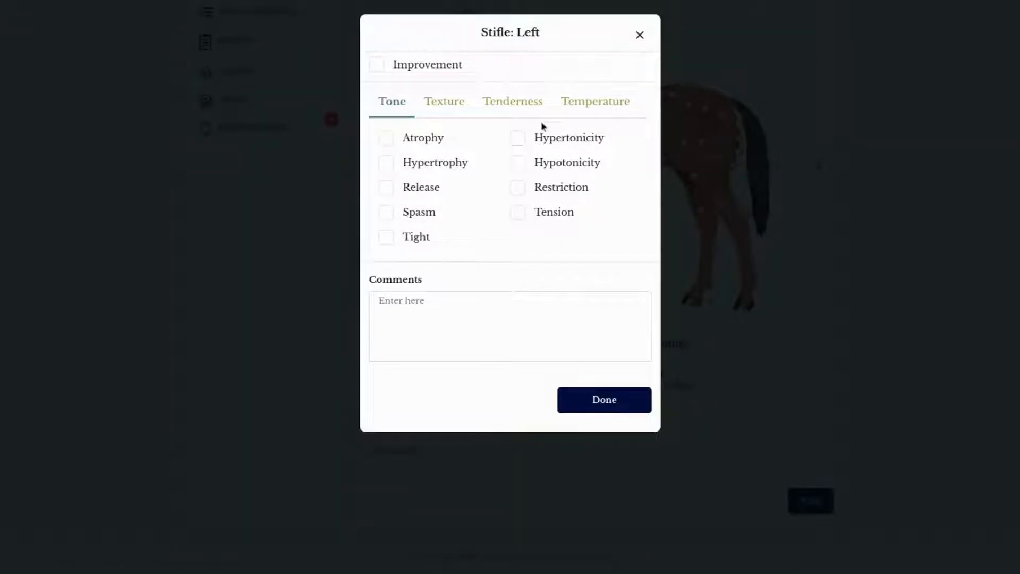
pyautogui.click(425, 324)
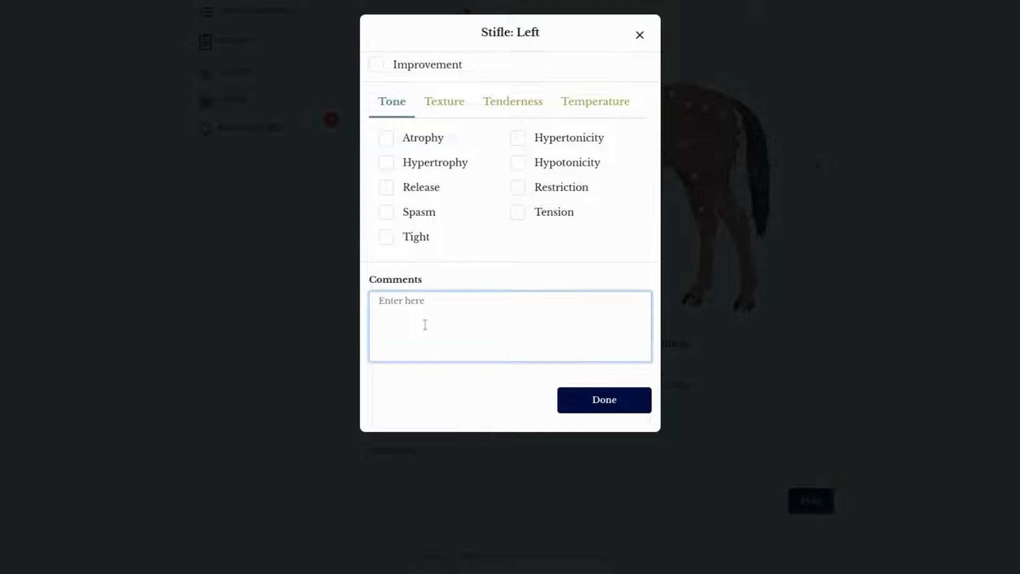
pyautogui.click(598, 106)
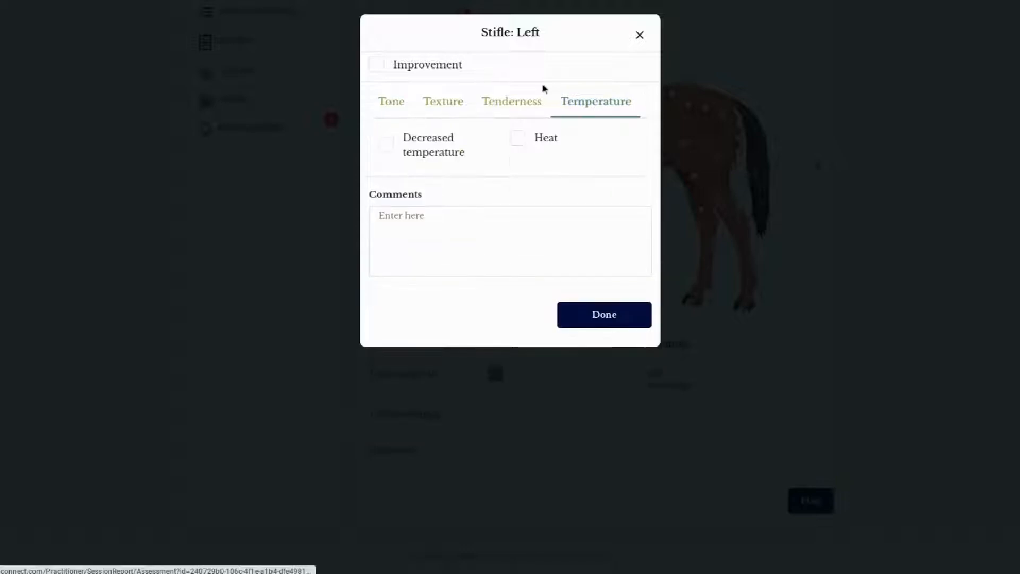
pyautogui.click(515, 104)
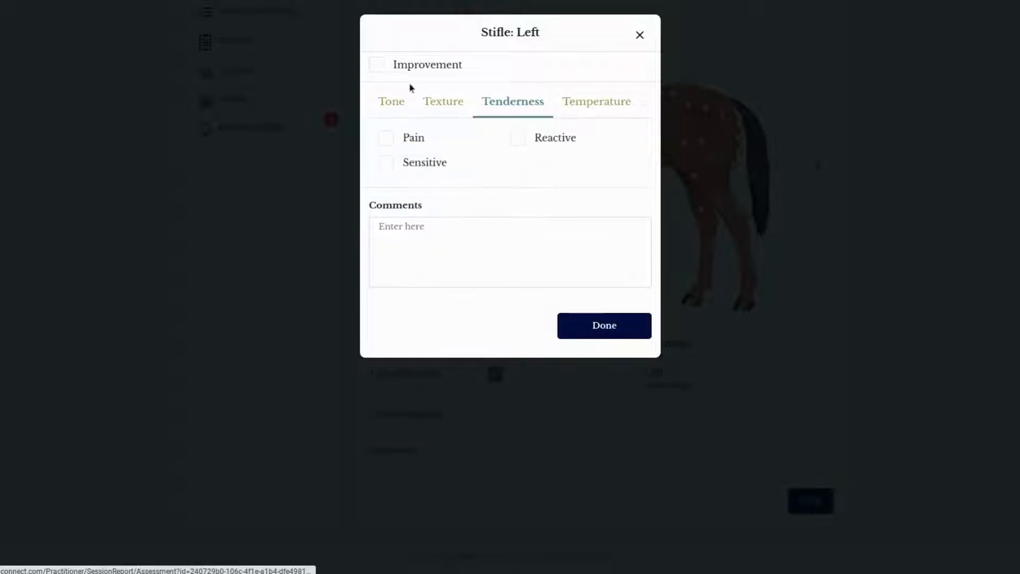
pyautogui.click(641, 34)
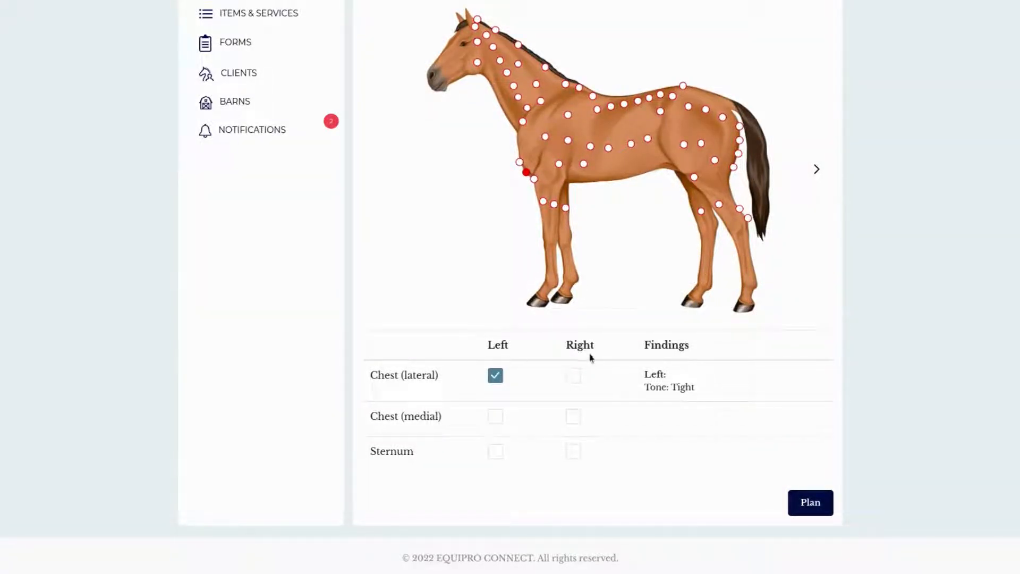
pyautogui.scroll(2, 665, 270)
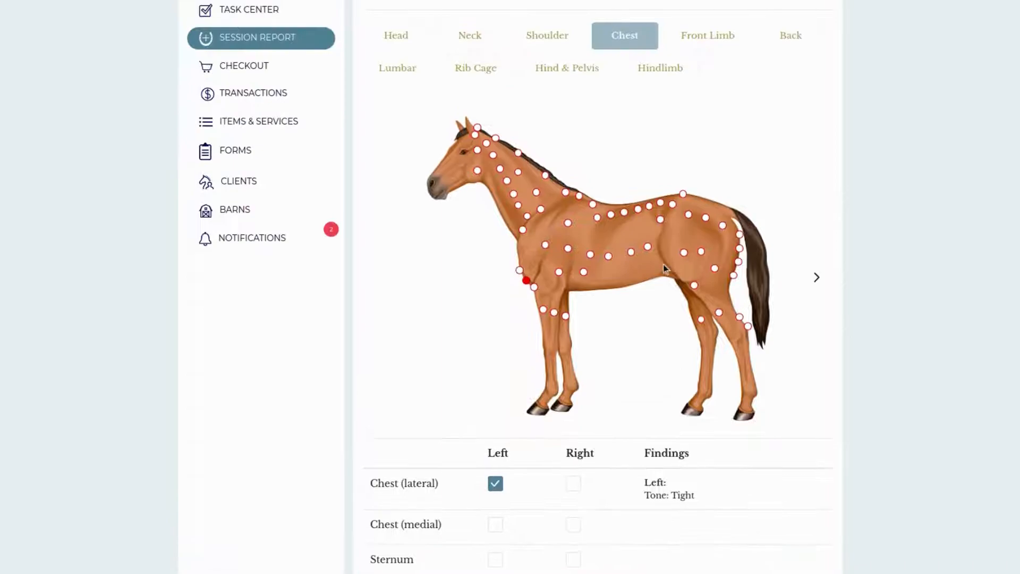
pyautogui.scroll(6, 860, 83)
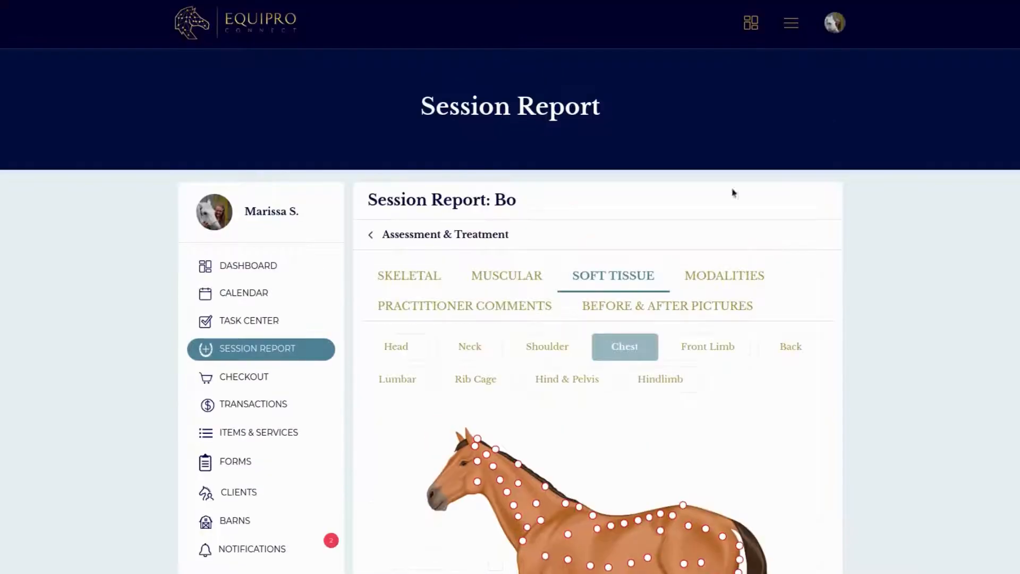
# - Add the Full Shoe Set modality with the note "Front left hoof angle was 45 degrees."
pyautogui.click(700, 278)
pyautogui.scroll(-1, 710, 322)
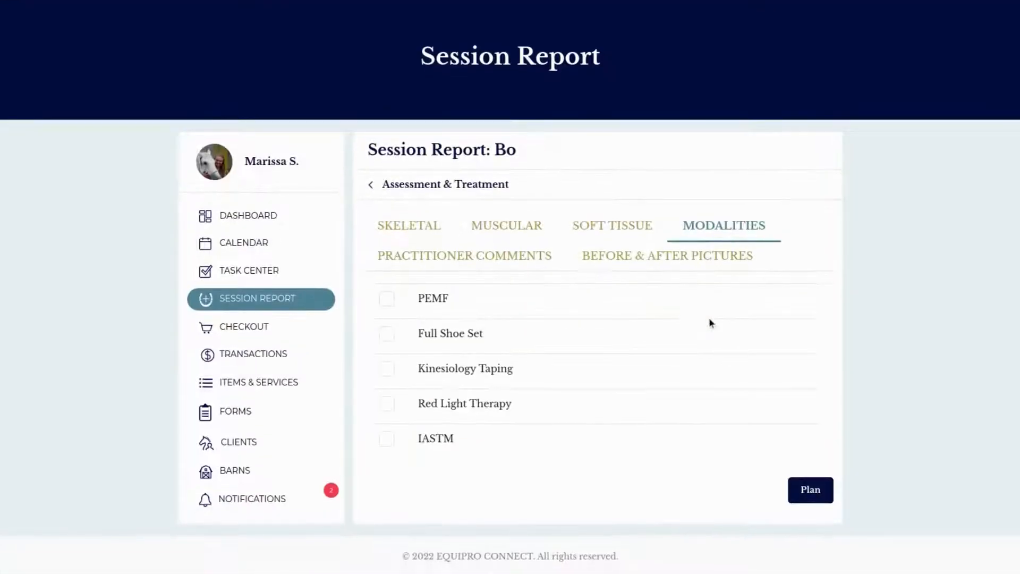
pyautogui.click(387, 337)
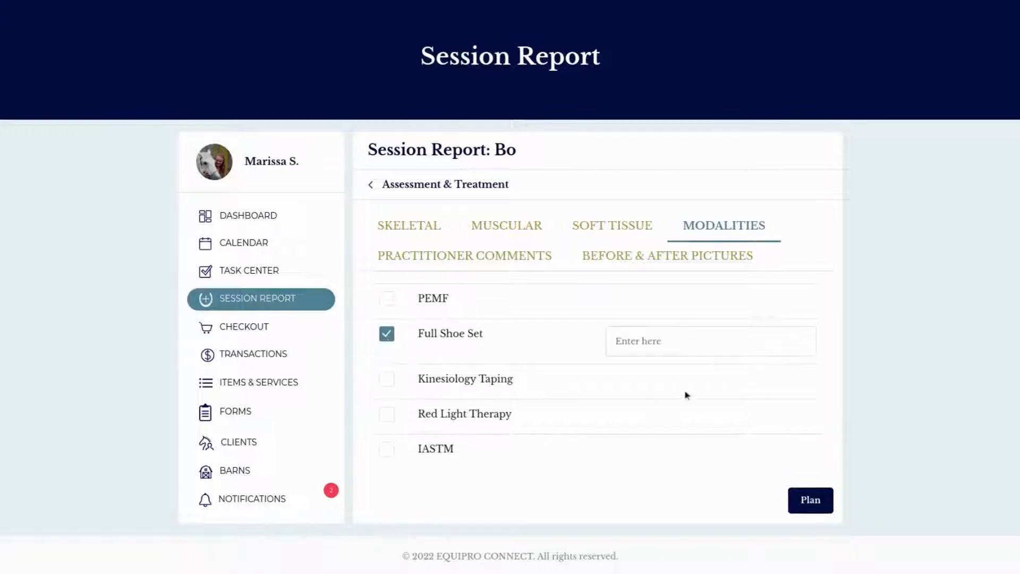
pyautogui.click(725, 351)
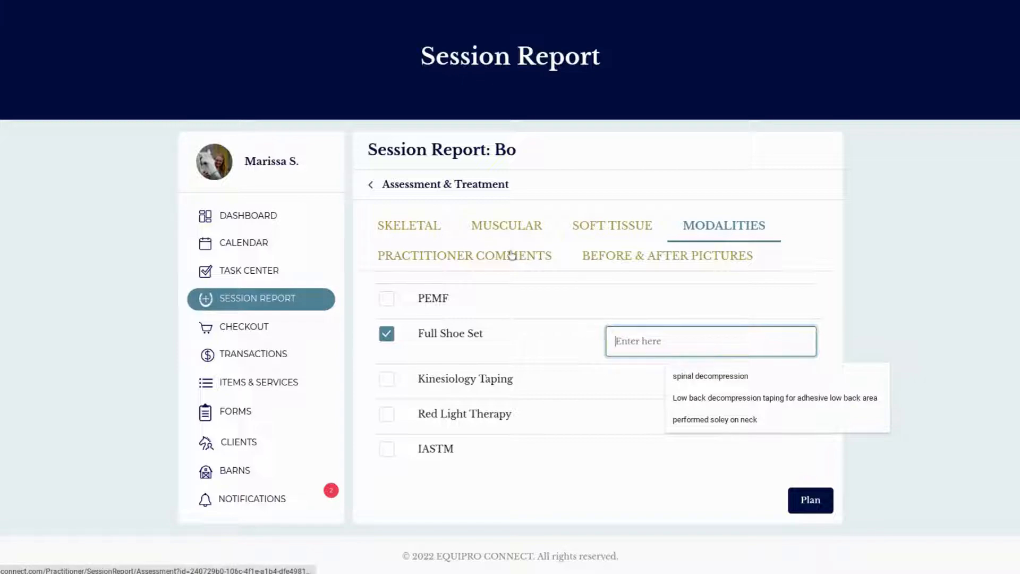
pyautogui.write('Fron')
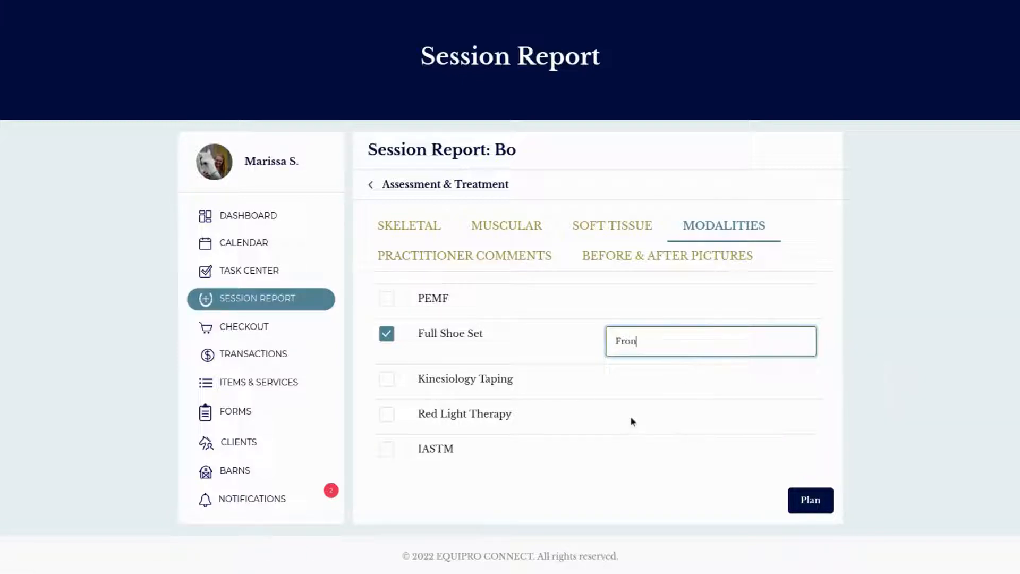
pyautogui.write('t left hoof angle was 45 deg')
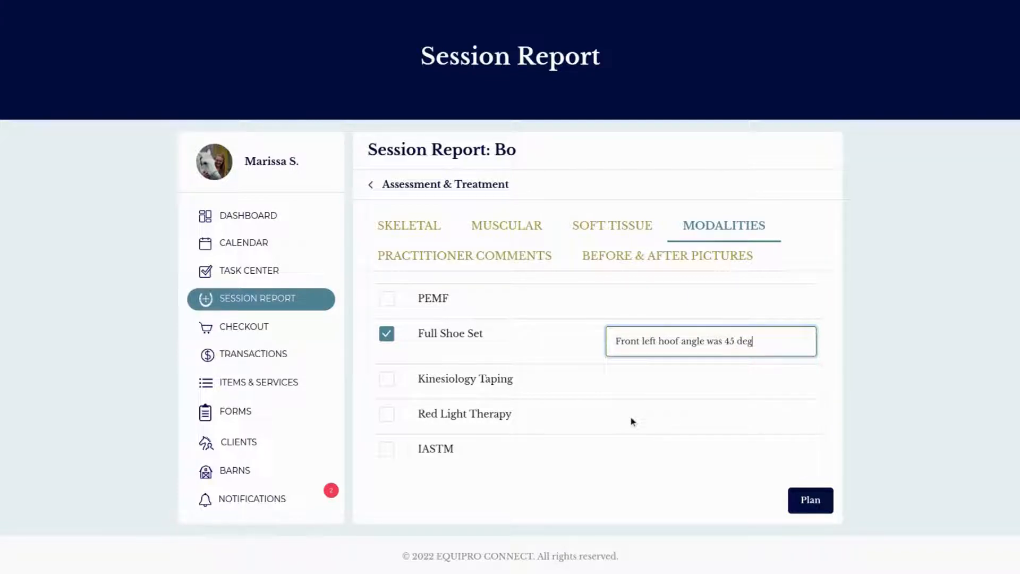
pyautogui.write('rees.')
# - Write practitioner comments stating that Bo stood well today and that posture improved after new shoes
pyautogui.click(491, 261)
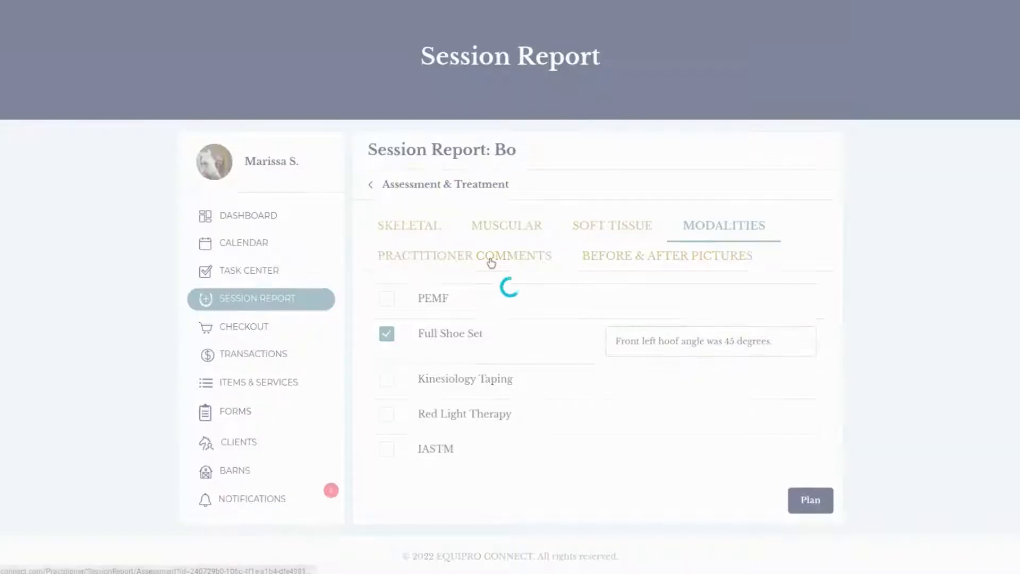
pyautogui.click(502, 309)
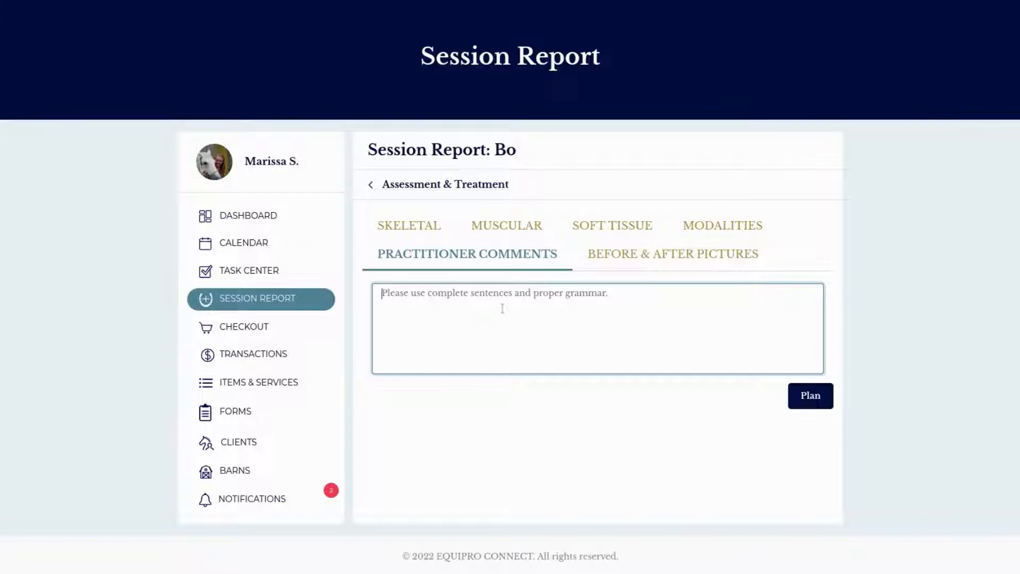
pyautogui.write('Bo stood w')
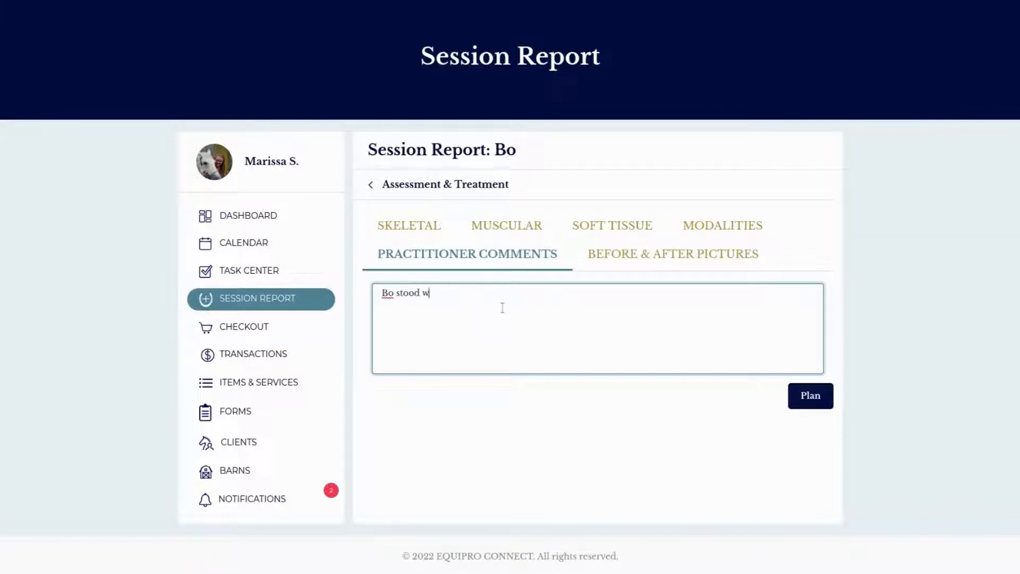
pyautogui.write('ell today. Posture improved ')
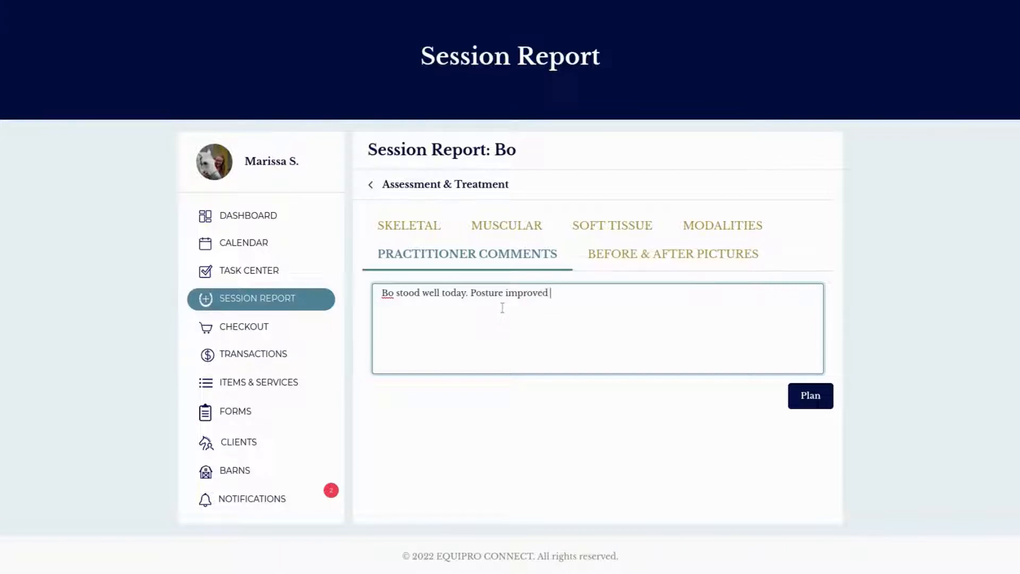
pyautogui.write('after shoes')
pyautogui.press('BackSpace')
pyautogui.press('BackSpace')
pyautogui.press('BackSpace')
pyautogui.press('BackSpace')
pyautogui.write('ew shoe s')
# - Continue past the before and after pictures to the Plan and add a treatment frequency of Full Shoe Set every 5 weeks
pyautogui.click(639, 257)
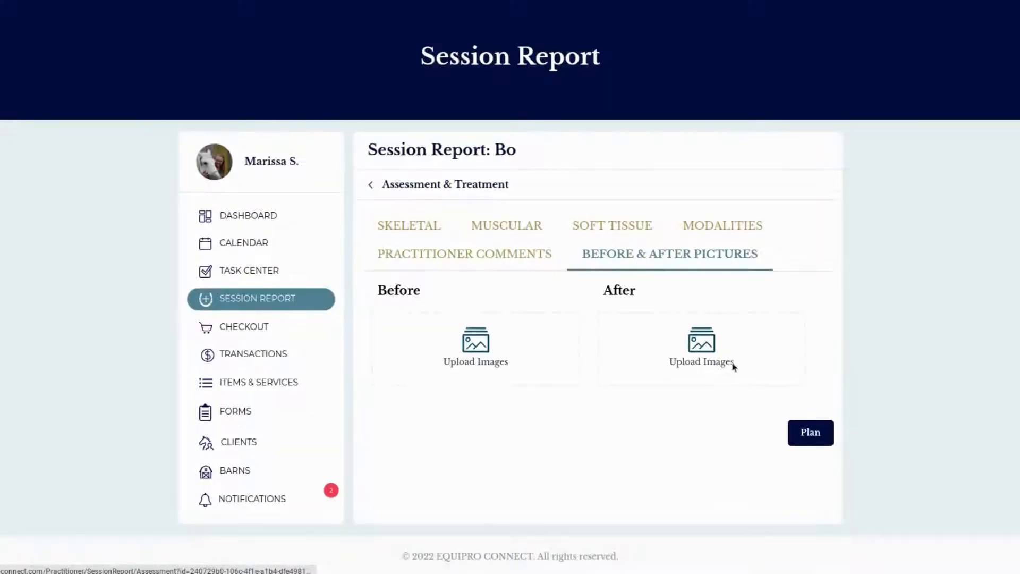
pyautogui.click(805, 432)
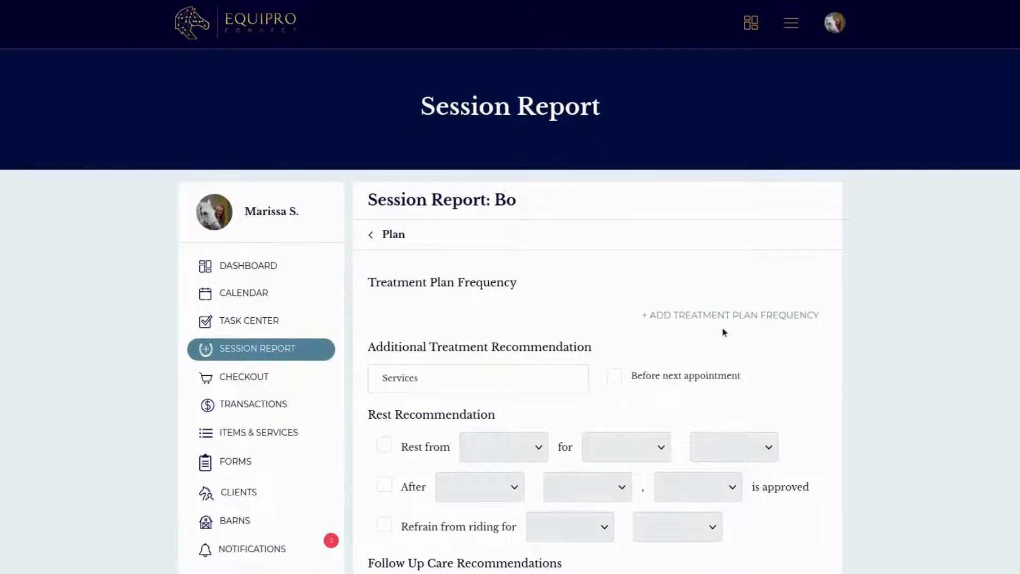
pyautogui.click(711, 316)
pyautogui.click(469, 347)
pyautogui.click(444, 433)
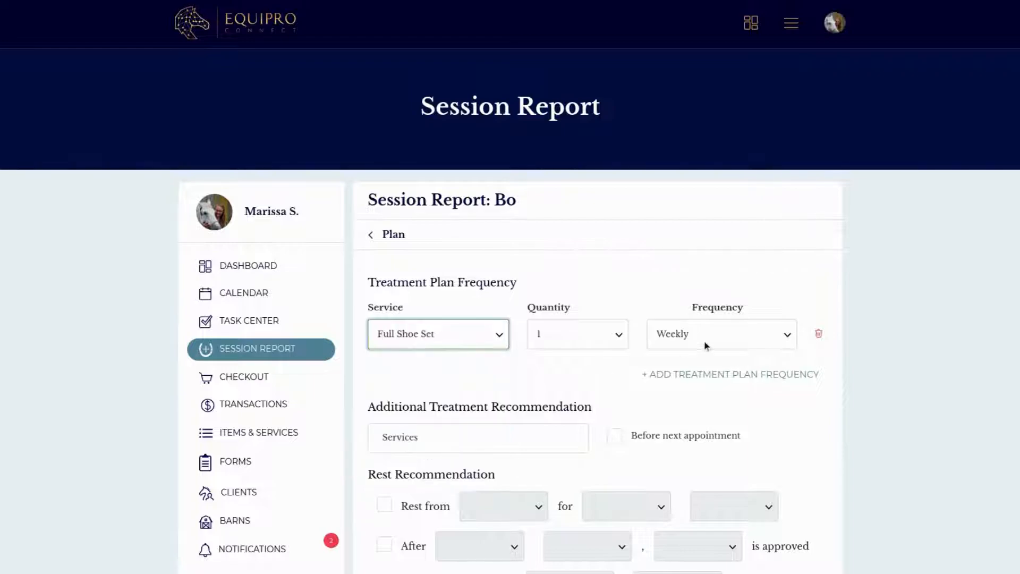
pyautogui.click(718, 342)
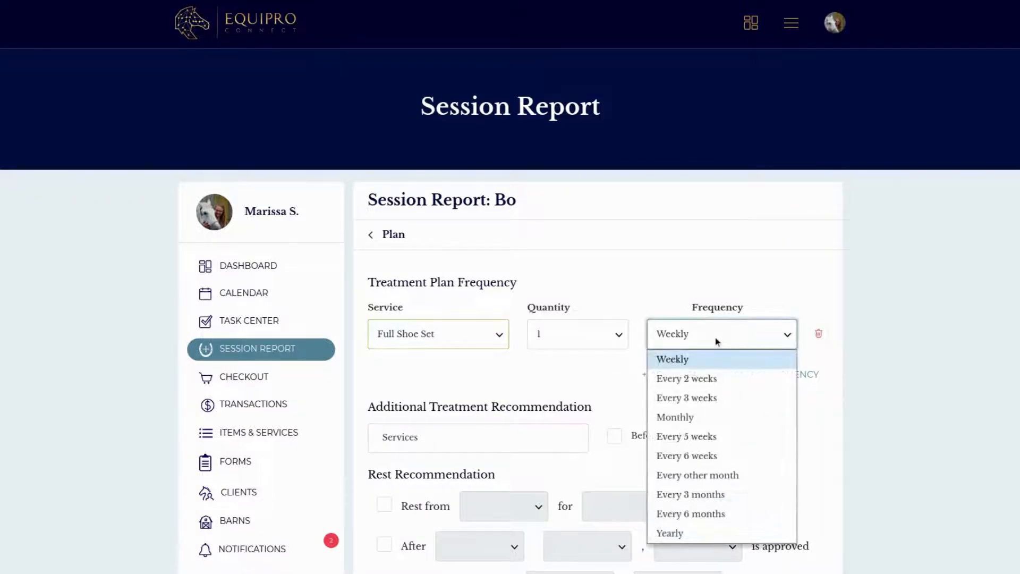
pyautogui.click(707, 433)
pyautogui.scroll(-3, 513, 367)
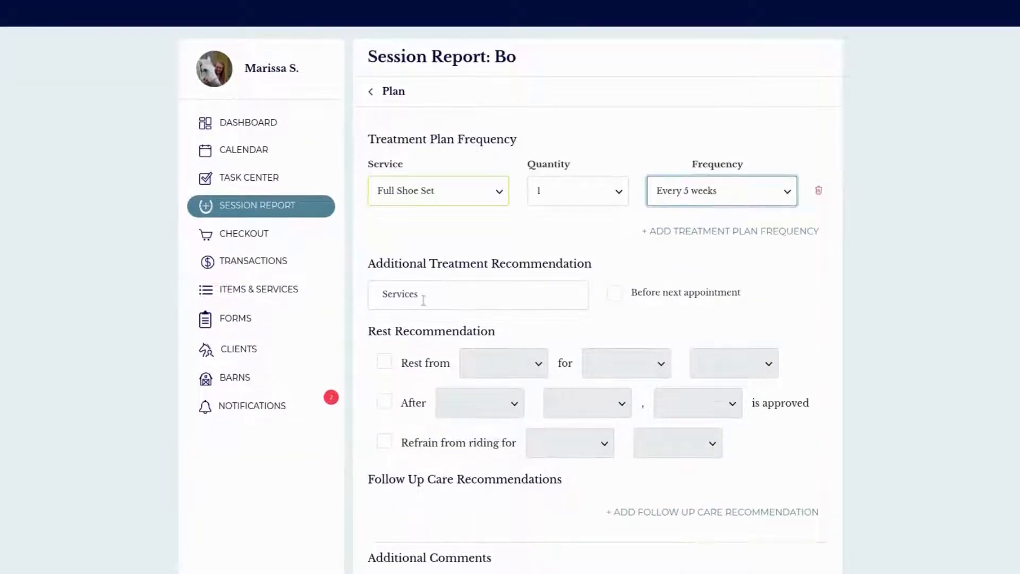
# - Add Massage Therapy as an additional treatment recommendation and mark it for before the next appointment
pyautogui.click(424, 299)
pyautogui.write('massage')
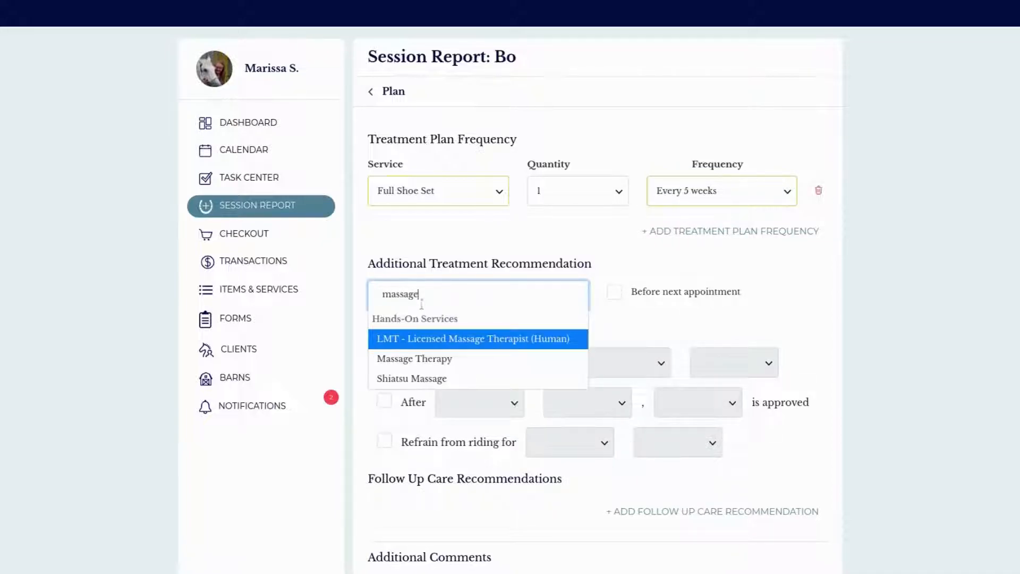
pyautogui.click(427, 359)
pyautogui.click(615, 294)
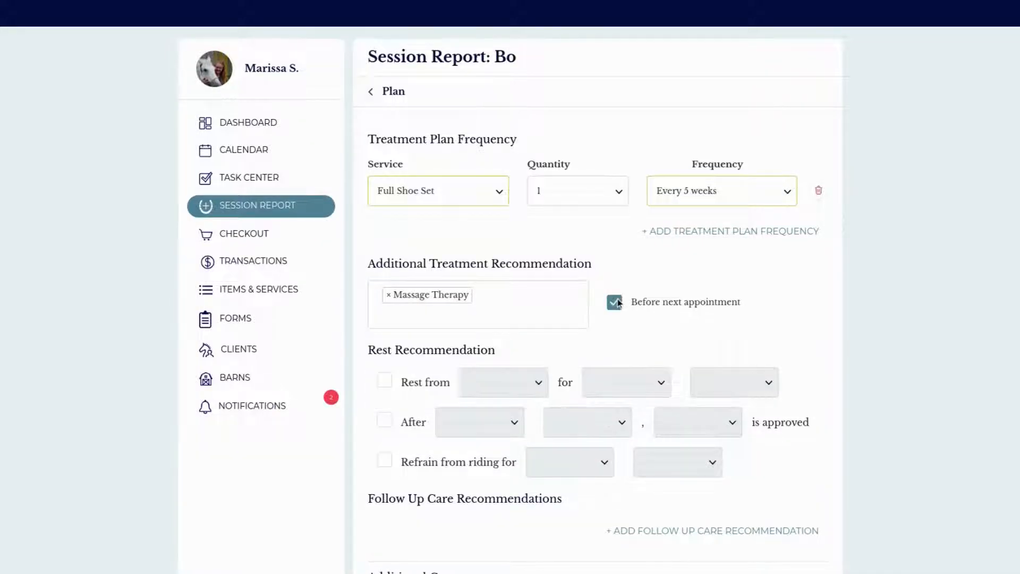
# - Add Soak & Wrap Hoof to the follow up care recommendations
pyautogui.scroll(-3, 623, 308)
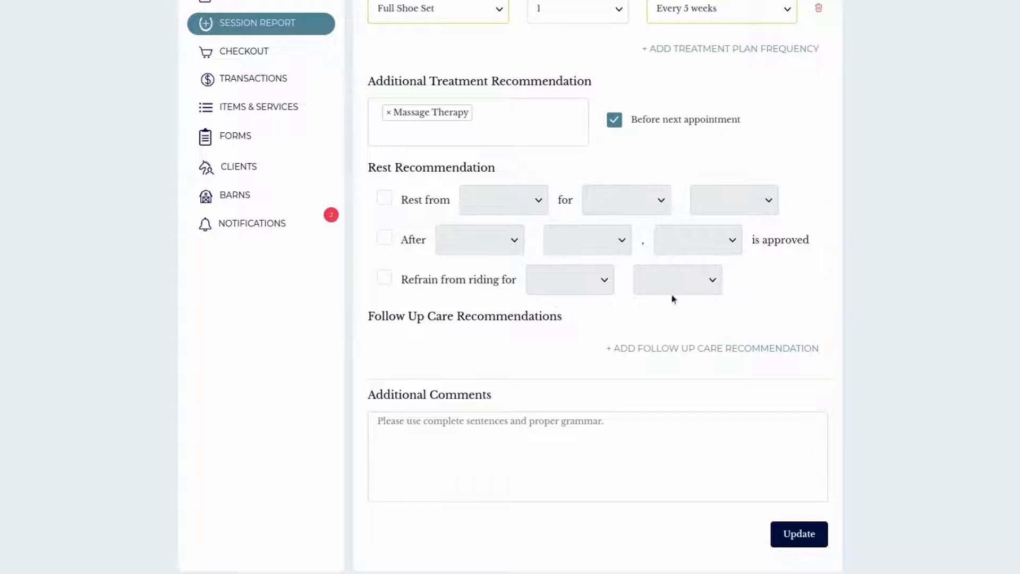
pyautogui.click(690, 352)
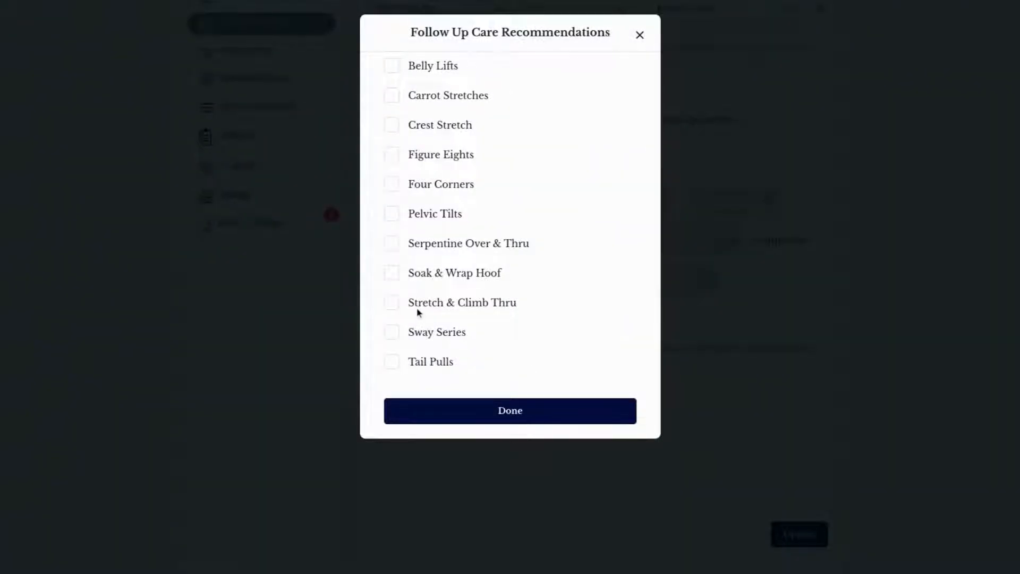
pyautogui.click(394, 278)
pyautogui.click(474, 408)
# - Enable the frequency for Soak & Wrap Hoof and set it to "2x daily for 2 weeks until abscess heals"
pyautogui.scroll(-5, 648, 460)
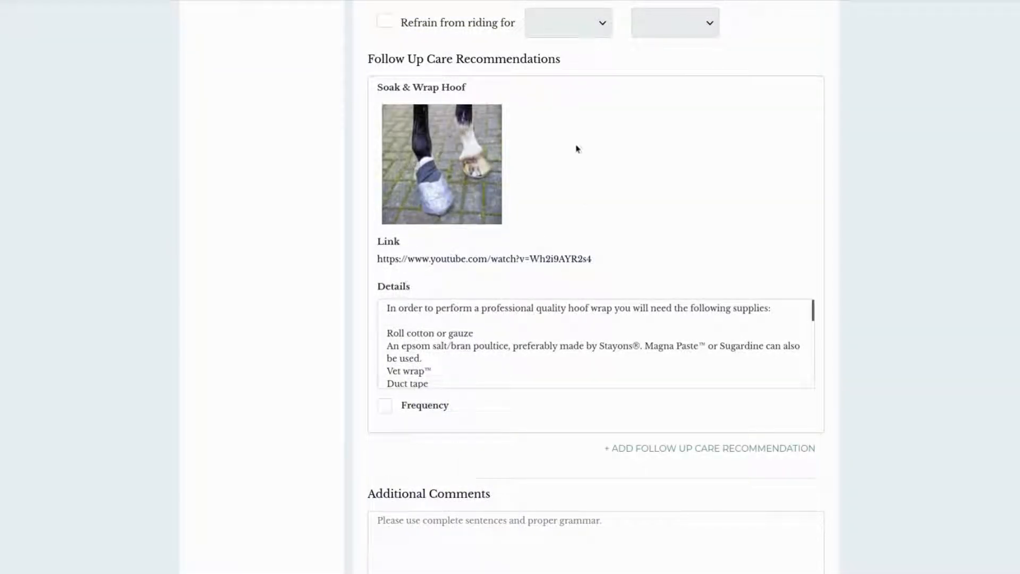
pyautogui.click(385, 406)
pyautogui.click(397, 435)
pyautogui.write('2x')
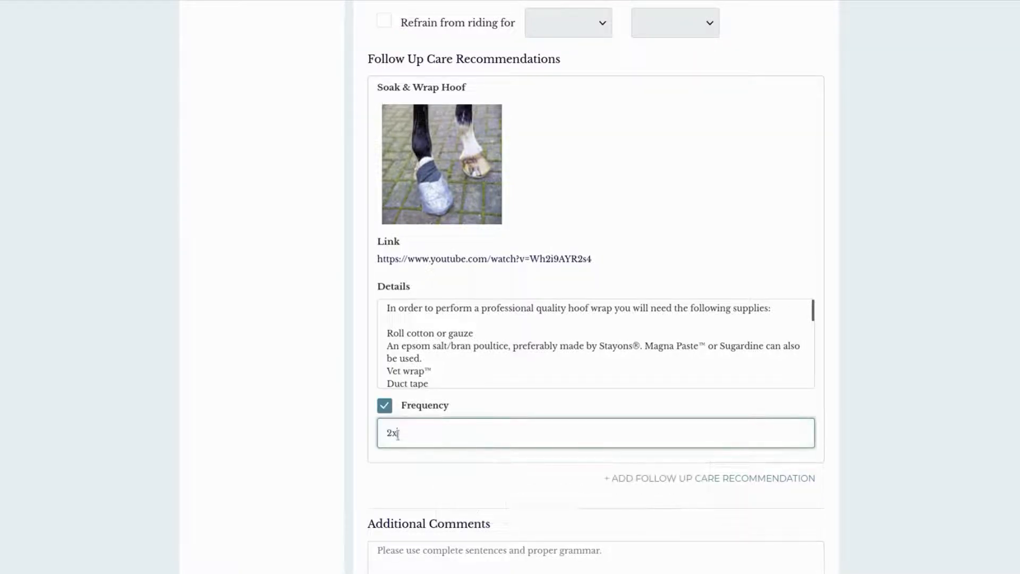
pyautogui.write(' daily for 2 weeks until a')
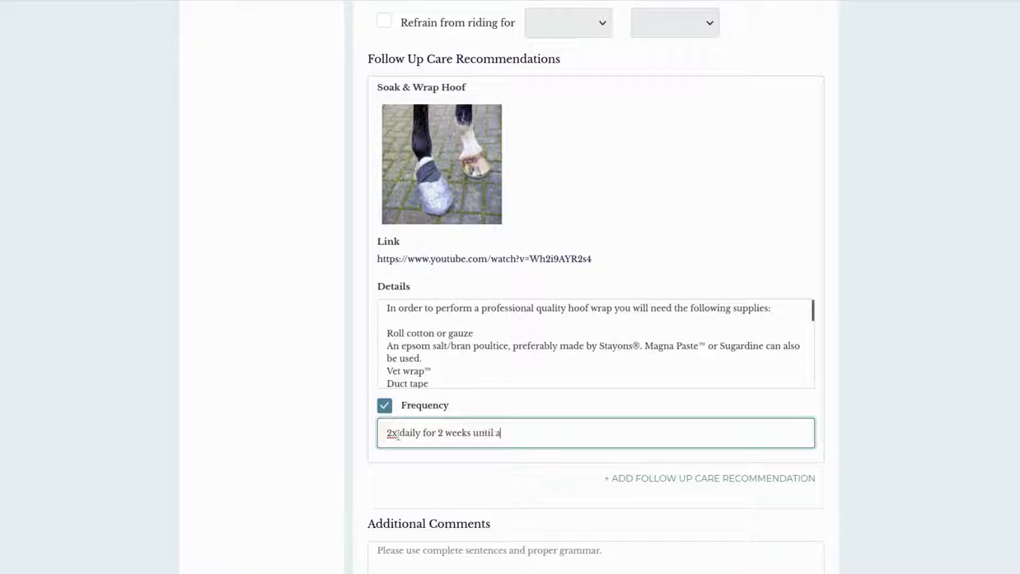
pyautogui.write('bscess heals')
# - Save the updated plan, and complete and send the session report for Bo
pyautogui.scroll(-3, 567, 353)
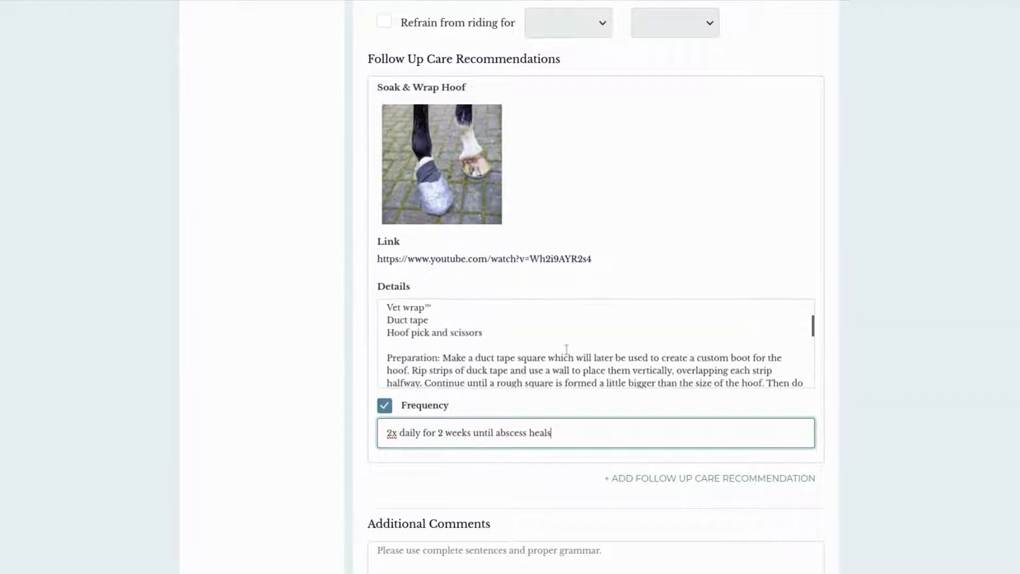
pyautogui.scroll(1, 638, 353)
pyautogui.scroll(-5, 638, 353)
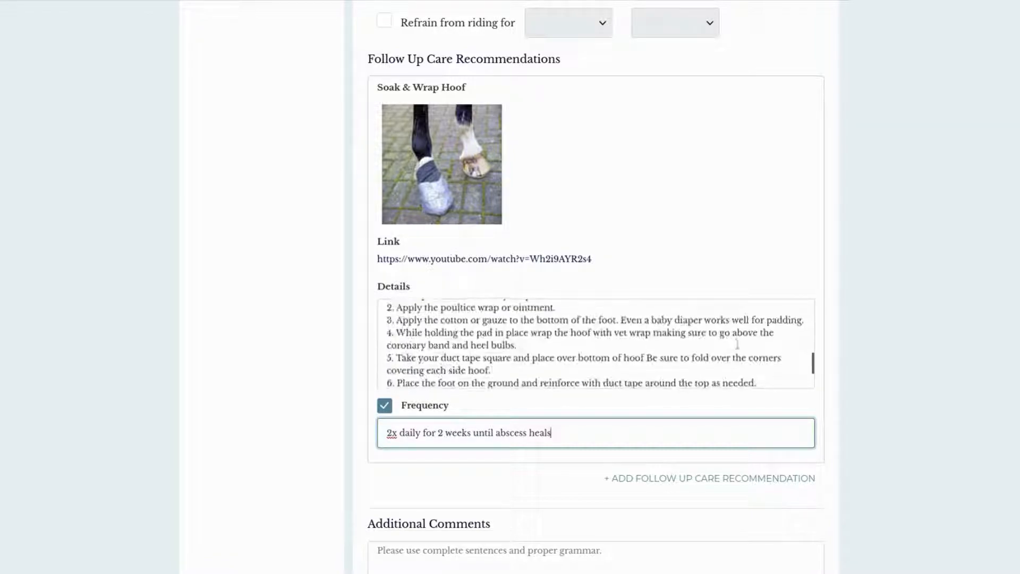
pyautogui.scroll(-3, 986, 309)
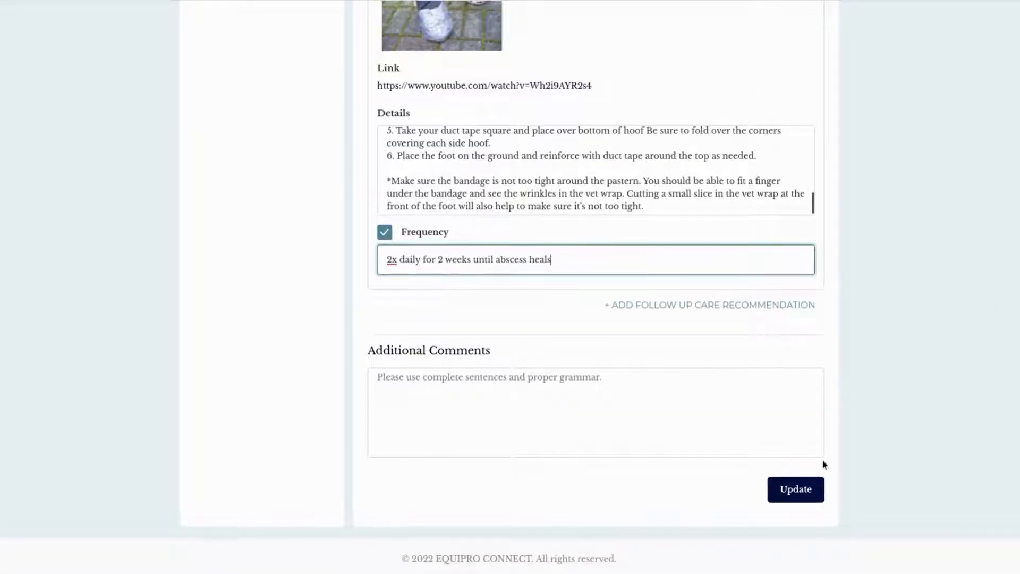
pyautogui.click(805, 490)
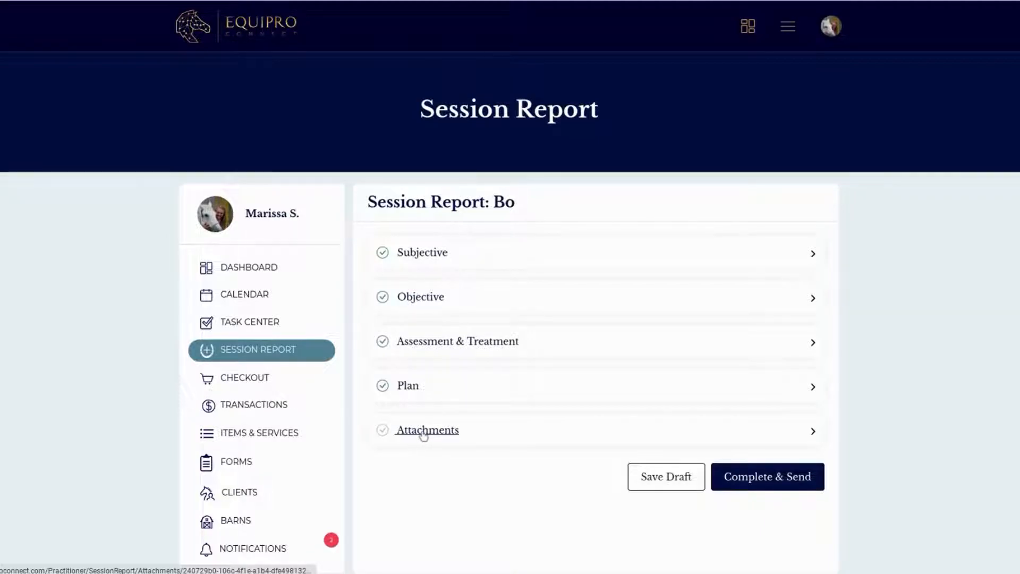
pyautogui.click(754, 485)
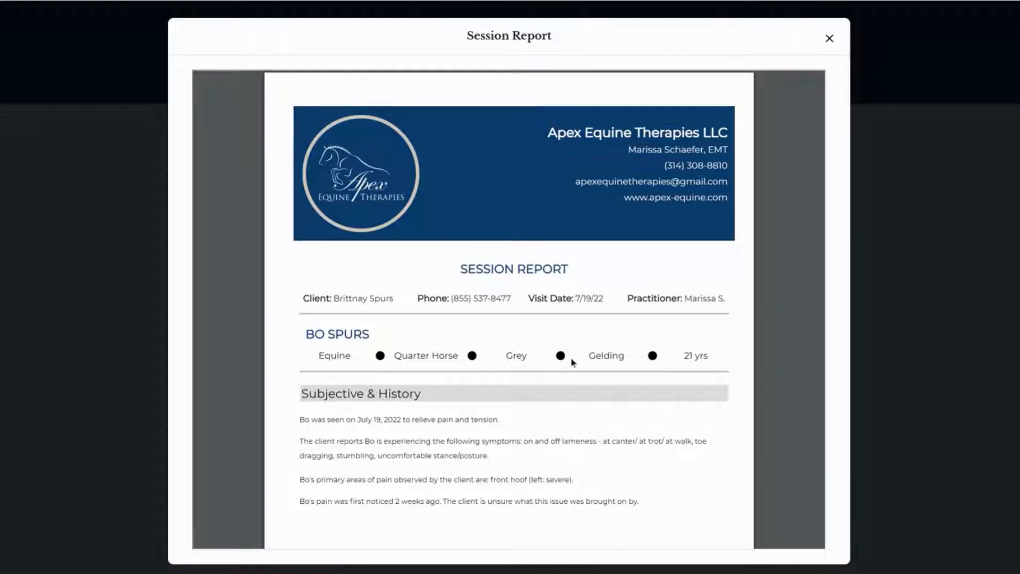
# - Review the Subjective & History section and the static and dynamic assessments in the generated session report, viewing the hoof diagrams up close
pyautogui.scroll(-5, 571, 361)
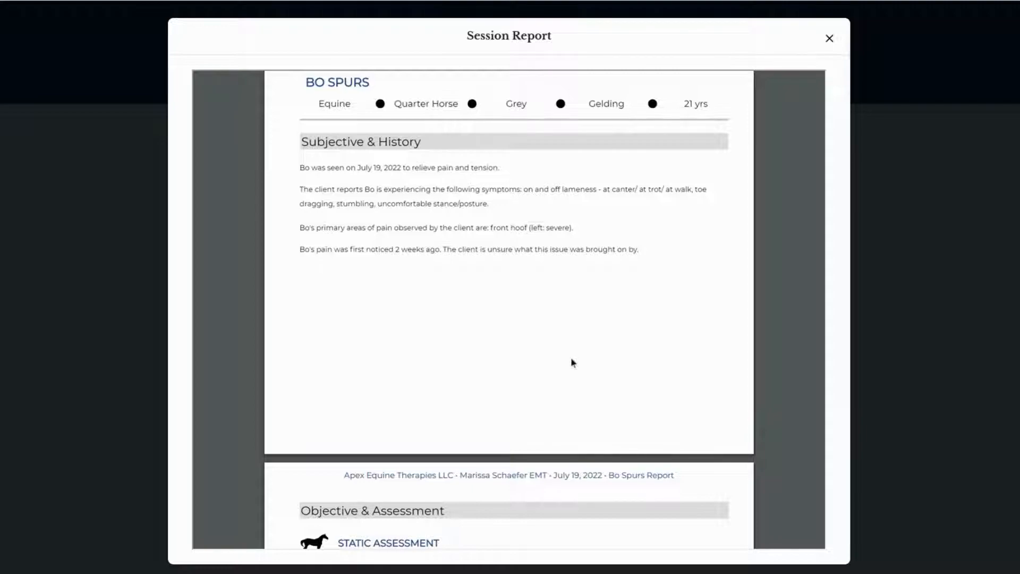
pyautogui.scroll(-8, 571, 363)
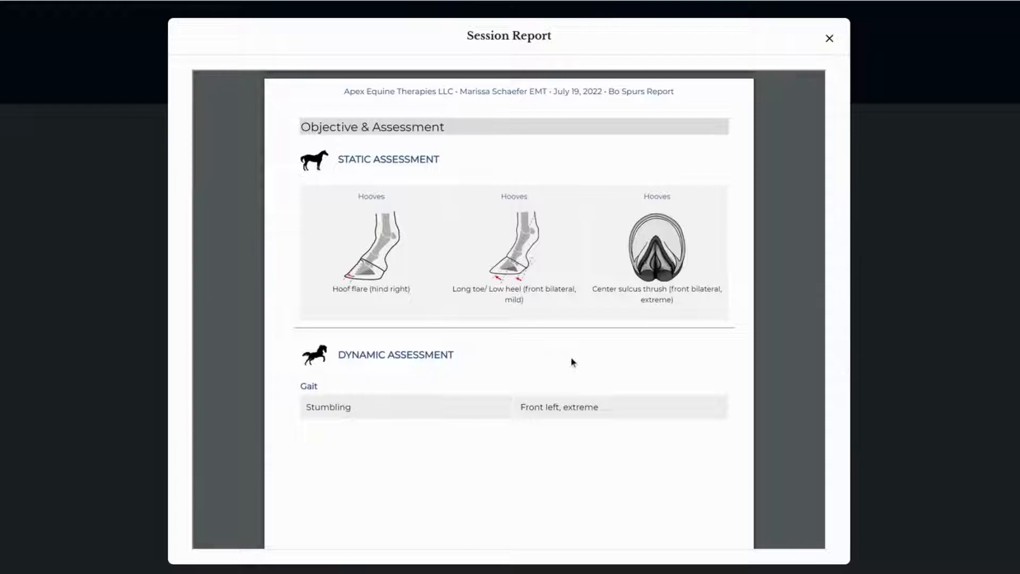
pyautogui.scroll(2, 572, 363)
pyautogui.scroll(2, 572, 363)
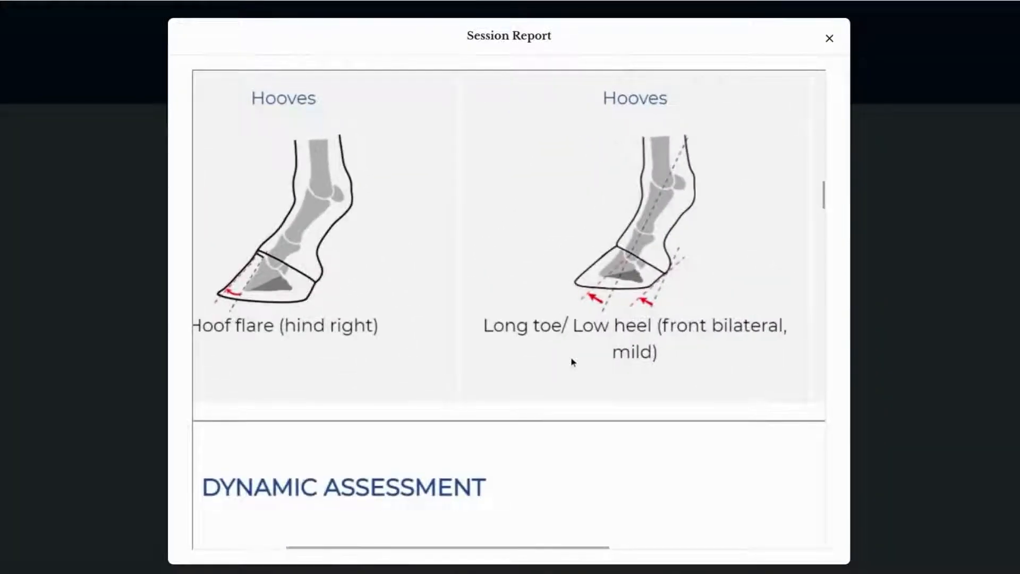
pyautogui.hscroll(2, 571, 362)
pyautogui.hscroll(5, 572, 363)
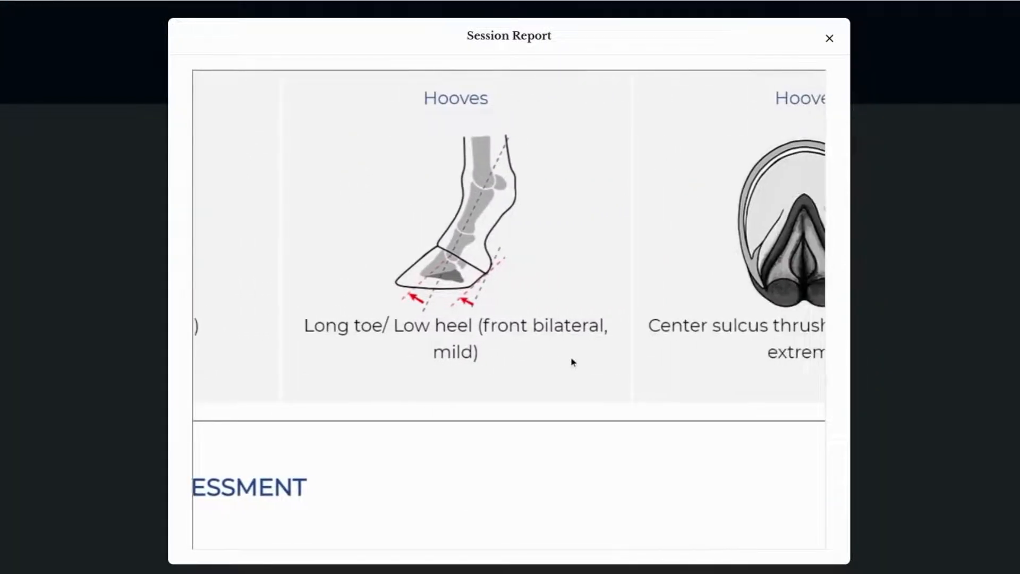
pyautogui.hscroll(5, 572, 363)
pyautogui.scroll(-3, 571, 363)
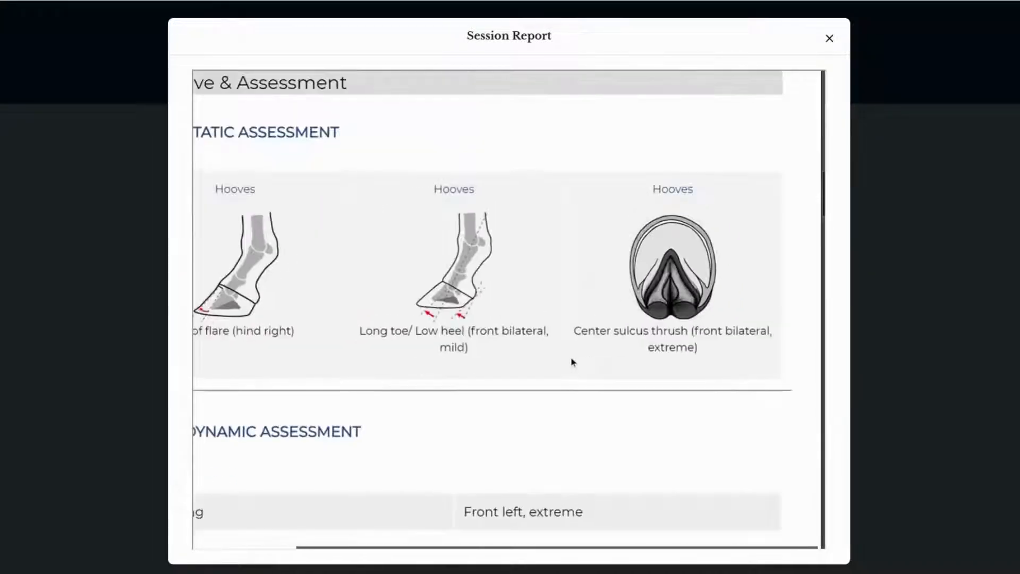
pyautogui.scroll(-1, 571, 359)
pyautogui.scroll(-4, 375, 434)
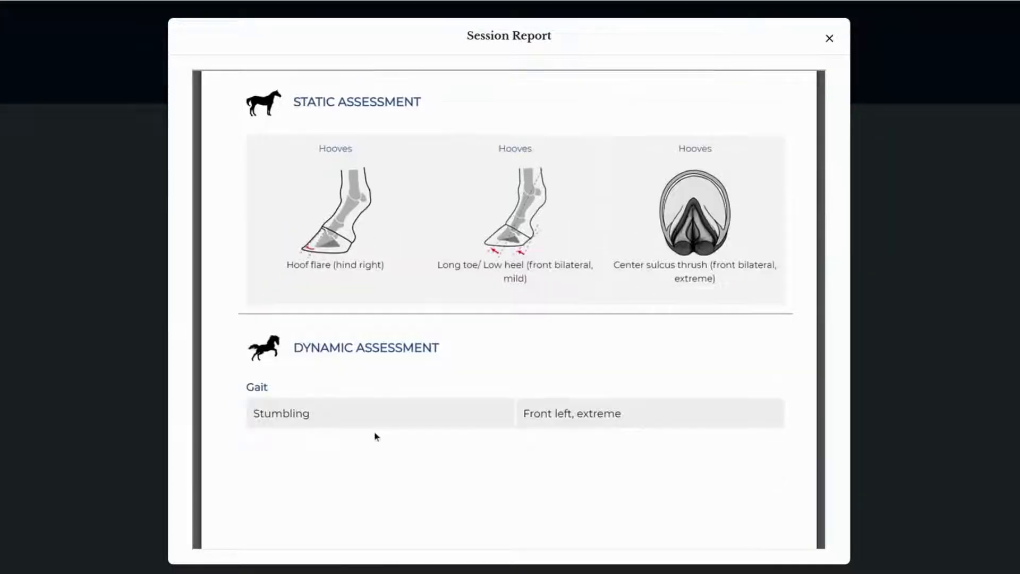
# - Review the report's soft tissue findings, treatment, practitioner comments, plan and follow up care recommendations through to the signature
pyautogui.scroll(-12, 375, 437)
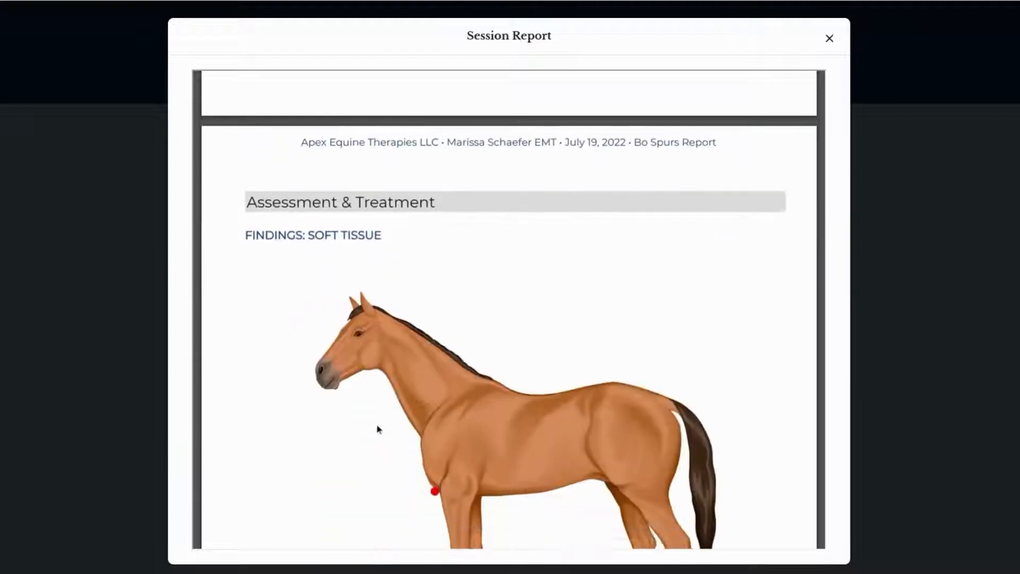
pyautogui.scroll(-4, 378, 430)
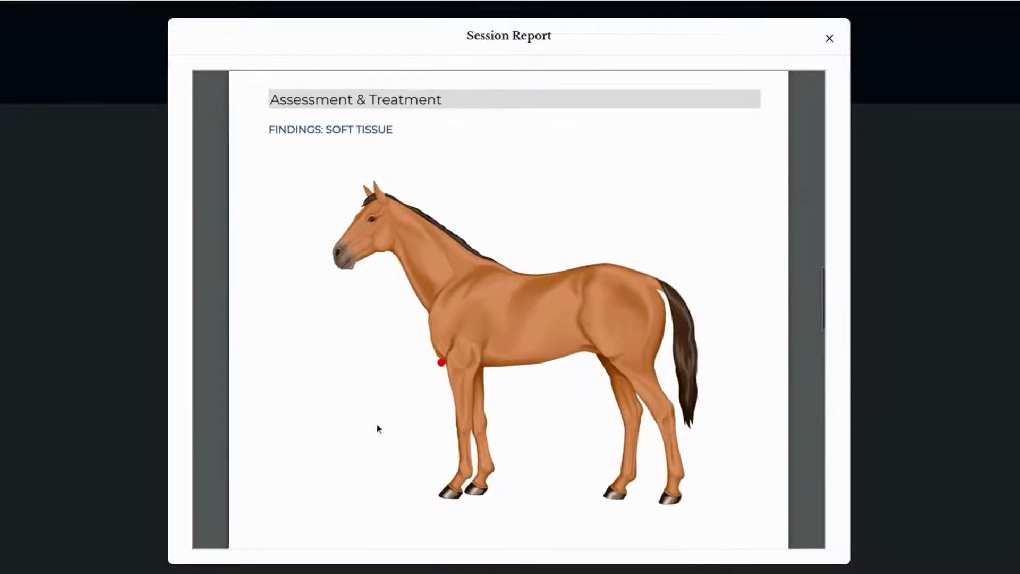
pyautogui.press('super')
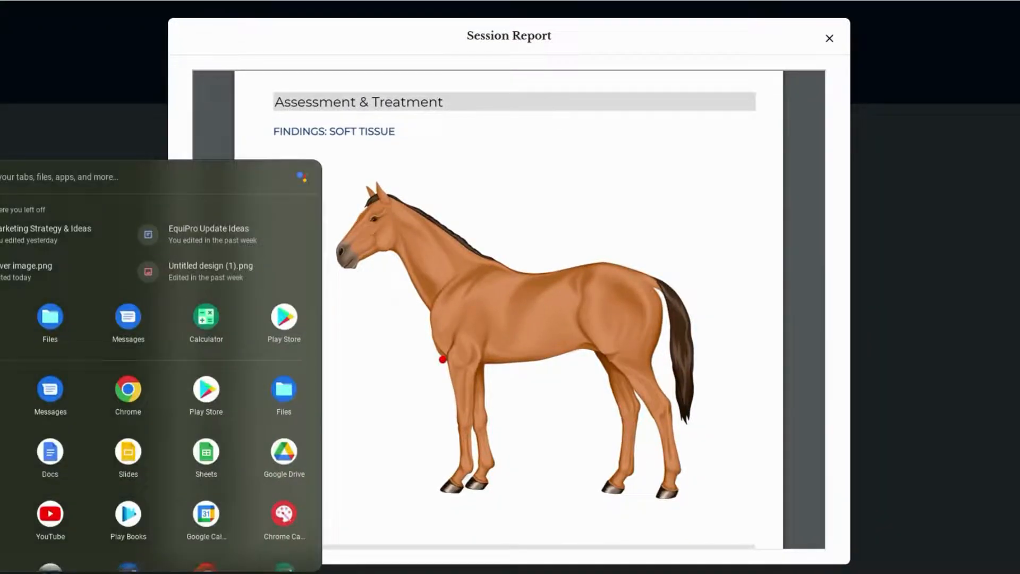
pyautogui.click(608, 378)
pyautogui.scroll(-7, 609, 379)
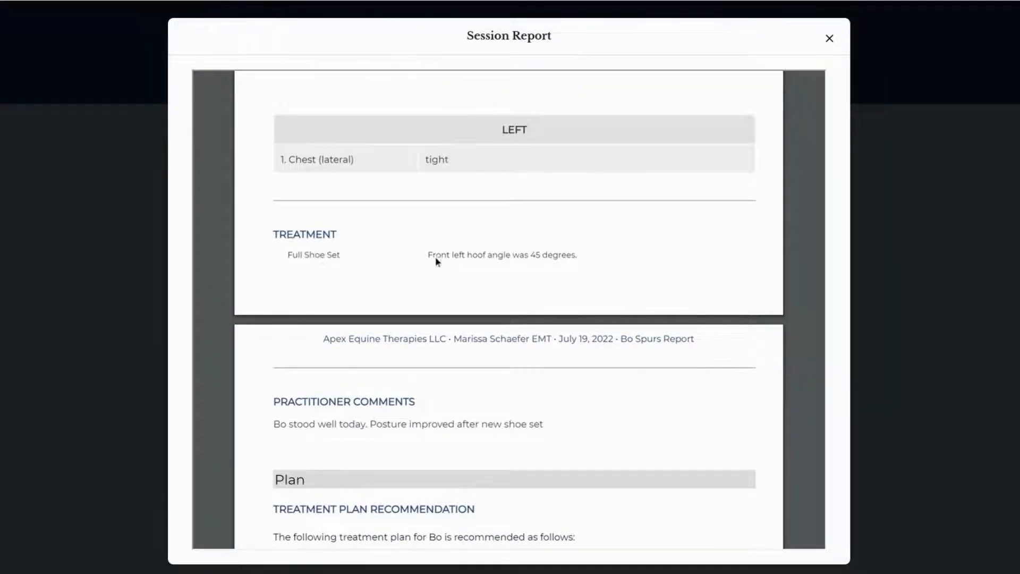
pyautogui.scroll(-3, 412, 398)
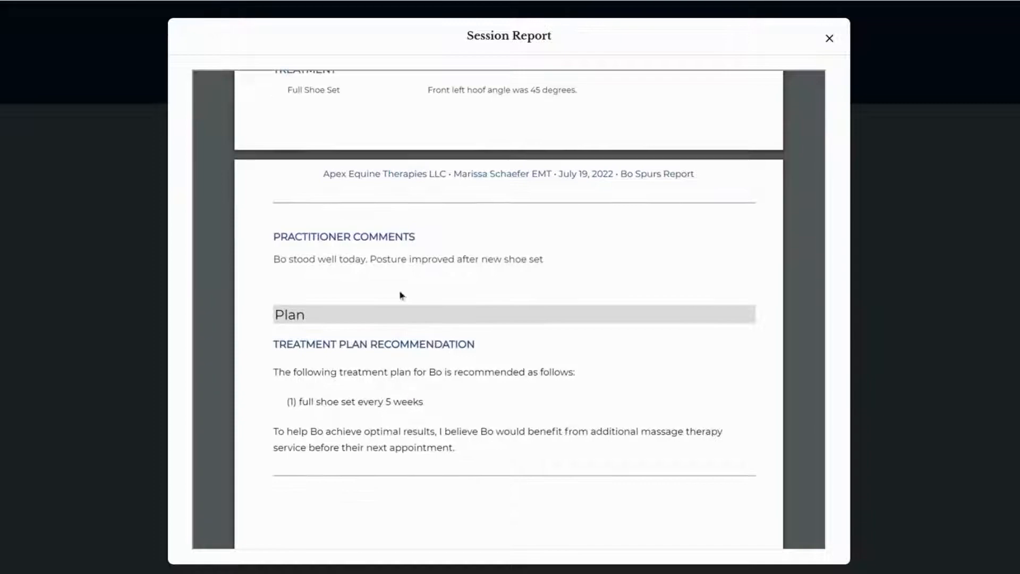
pyautogui.scroll(-3, 458, 394)
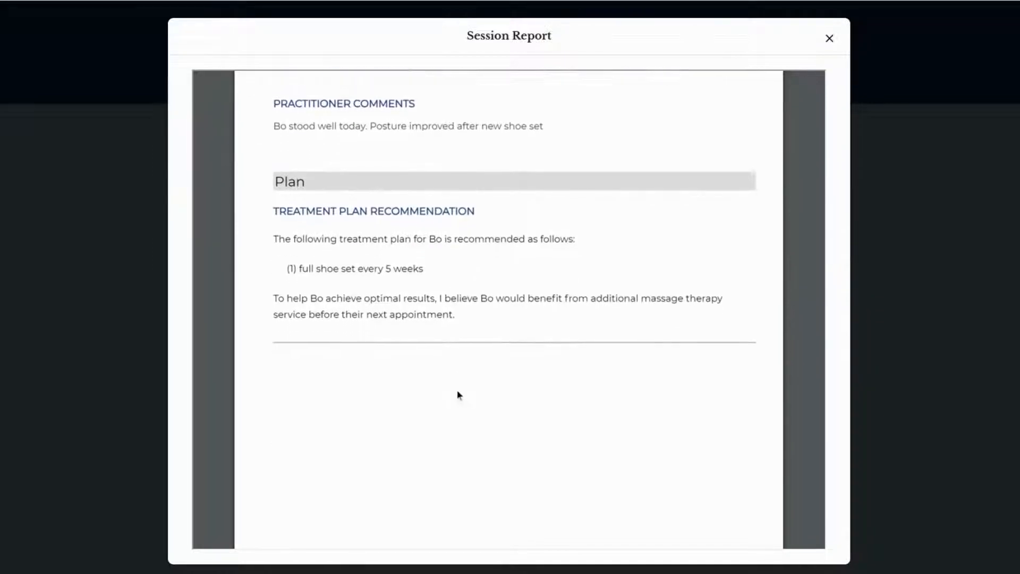
pyautogui.scroll(-5, 436, 438)
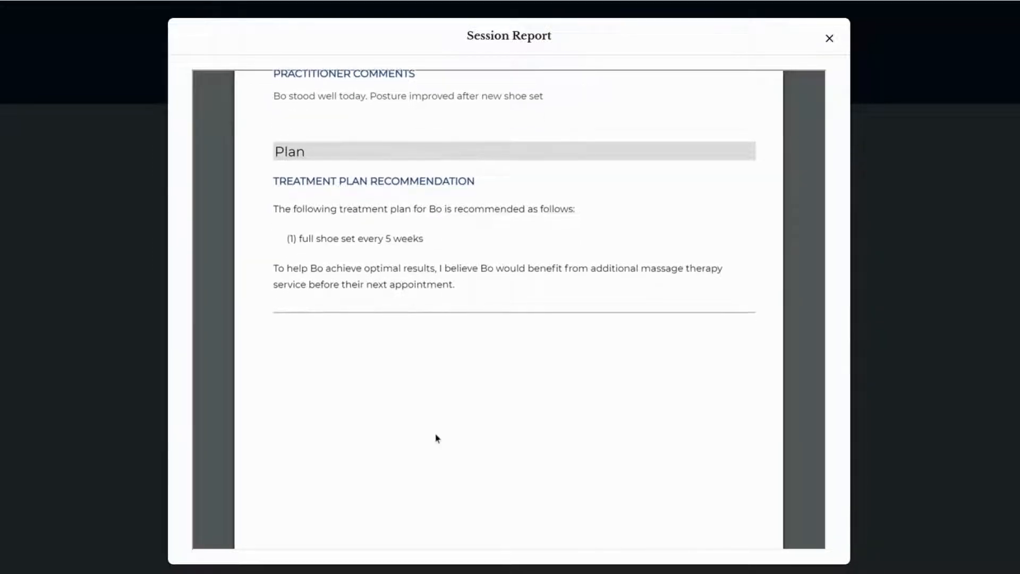
pyautogui.scroll(-6, 435, 438)
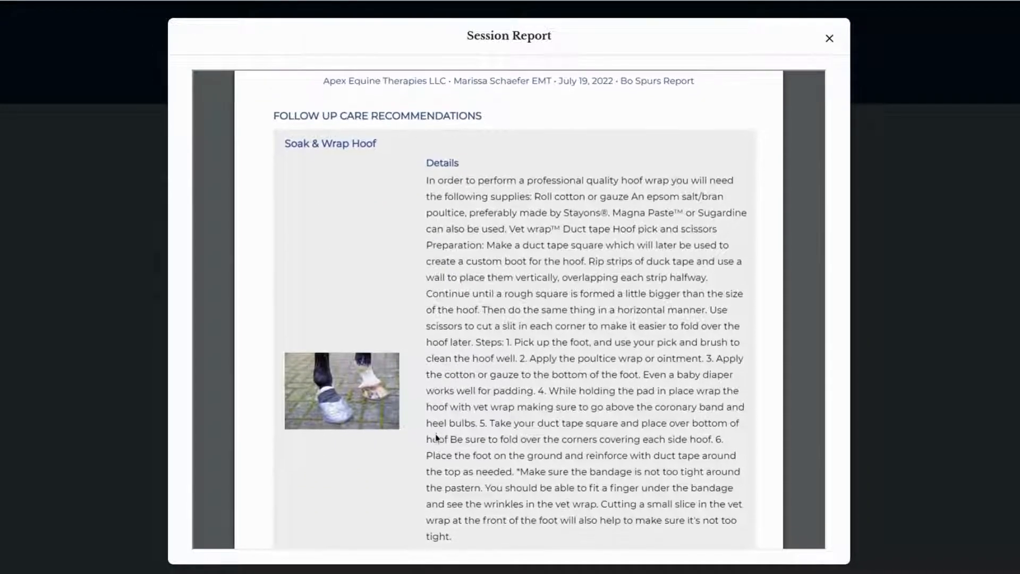
pyautogui.scroll(-3, 436, 438)
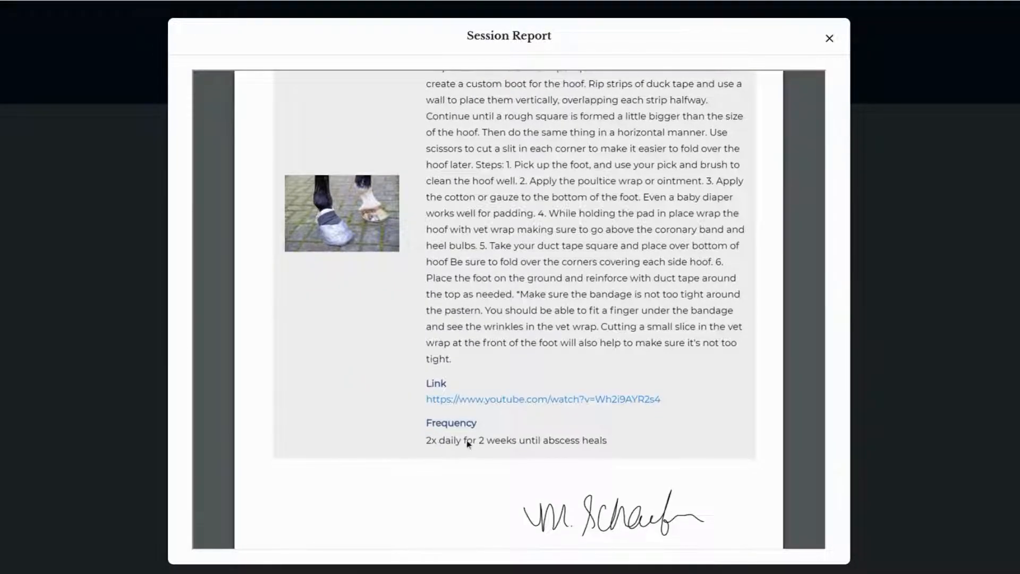
# - Open the video link under Soak & Wrap Hoof and look back through the report to its first page
pyautogui.click(539, 399)
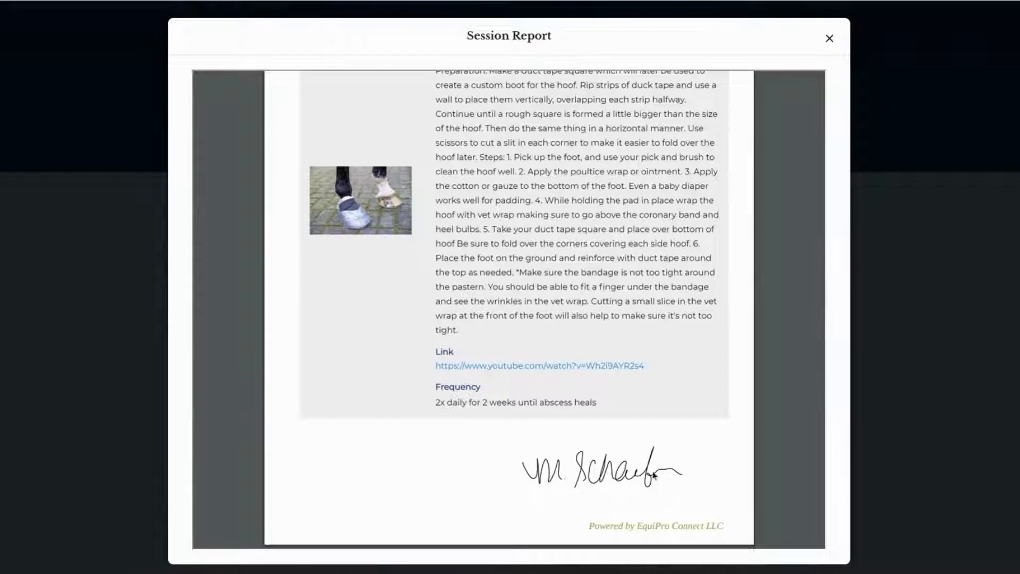
pyautogui.scroll(-15, 764, 234)
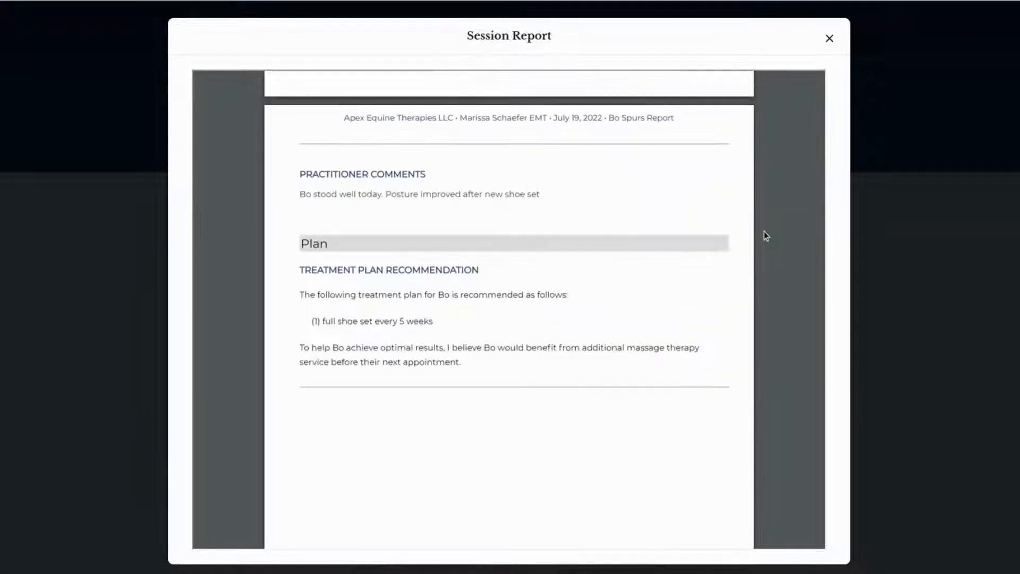
pyautogui.scroll(-9, 764, 233)
pyautogui.scroll(20, 764, 234)
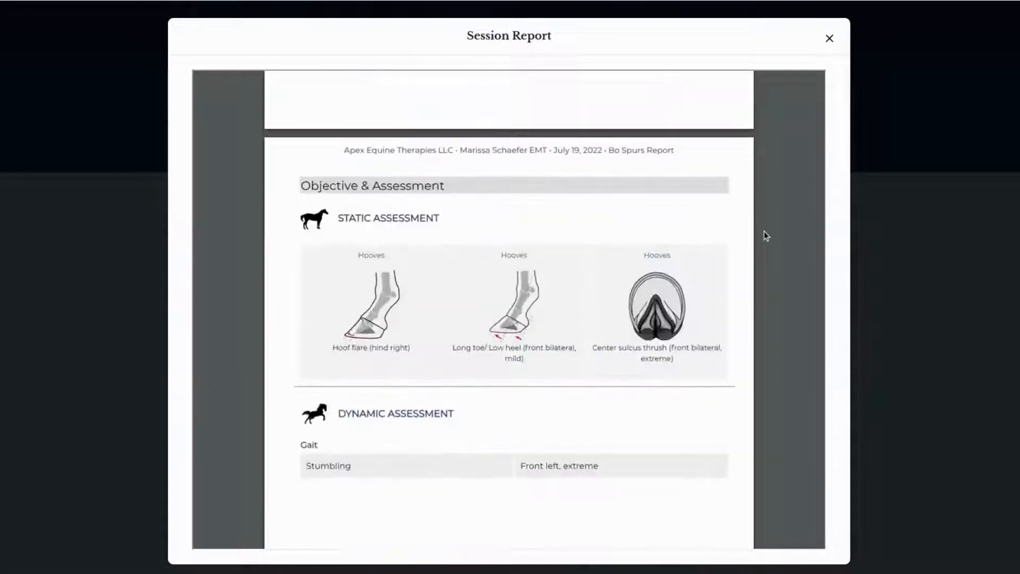
pyautogui.scroll(10, 764, 234)
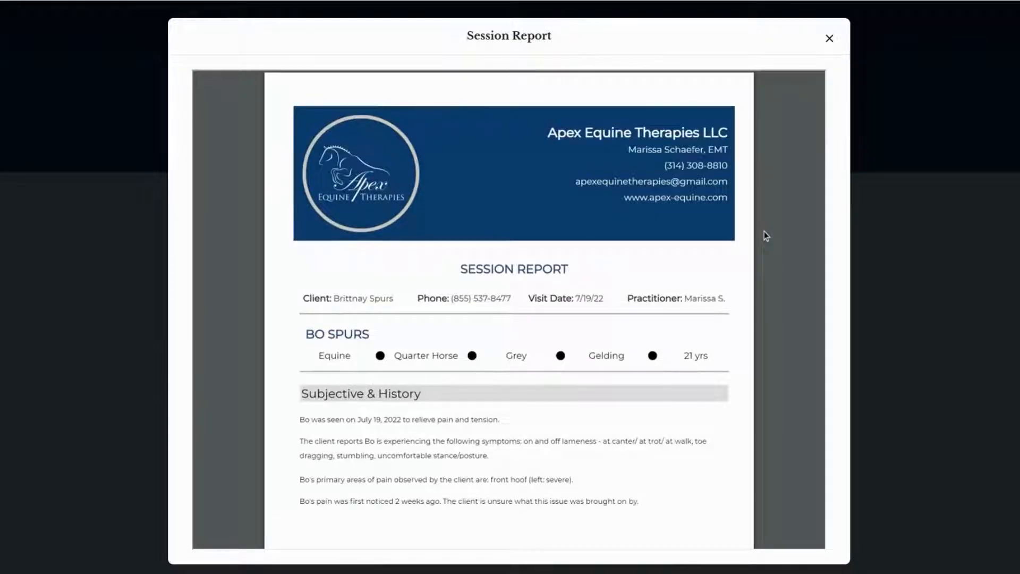